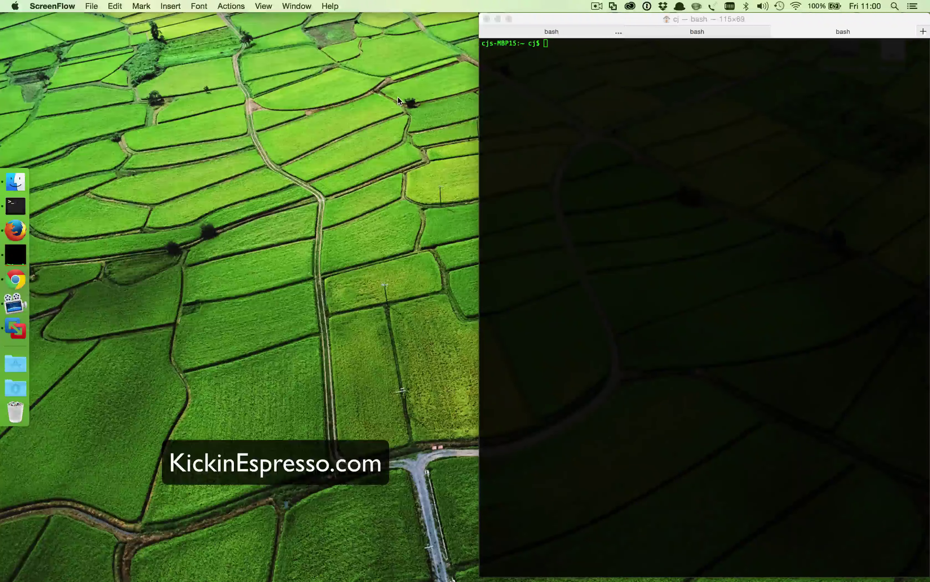
Step: Launch VMware Fusion from the Dock to show the empty Virtual Machine Library
left_click(16, 328)
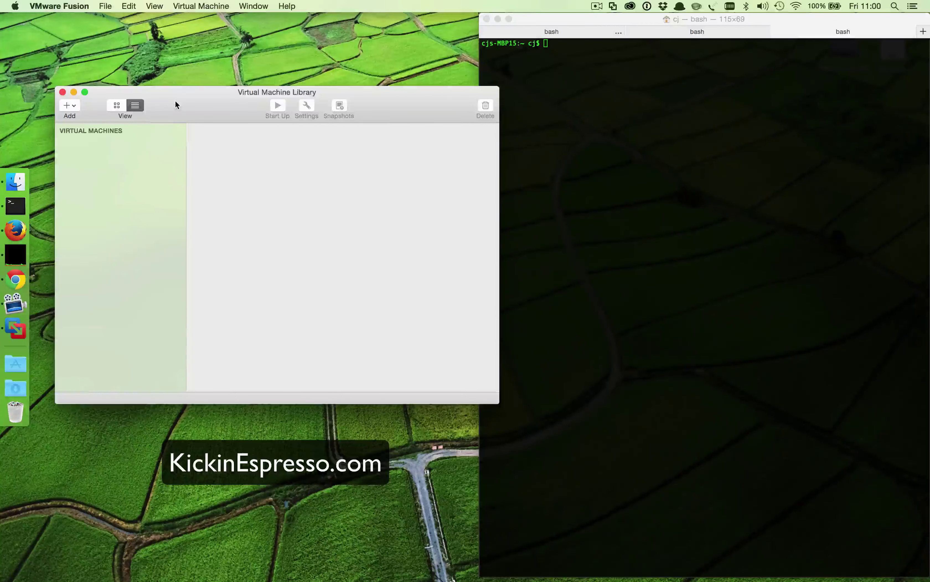
Step: Create a new VM from the Ubuntu Server 14.04.2 ISO with Easy Install turned off
left_click(74, 107)
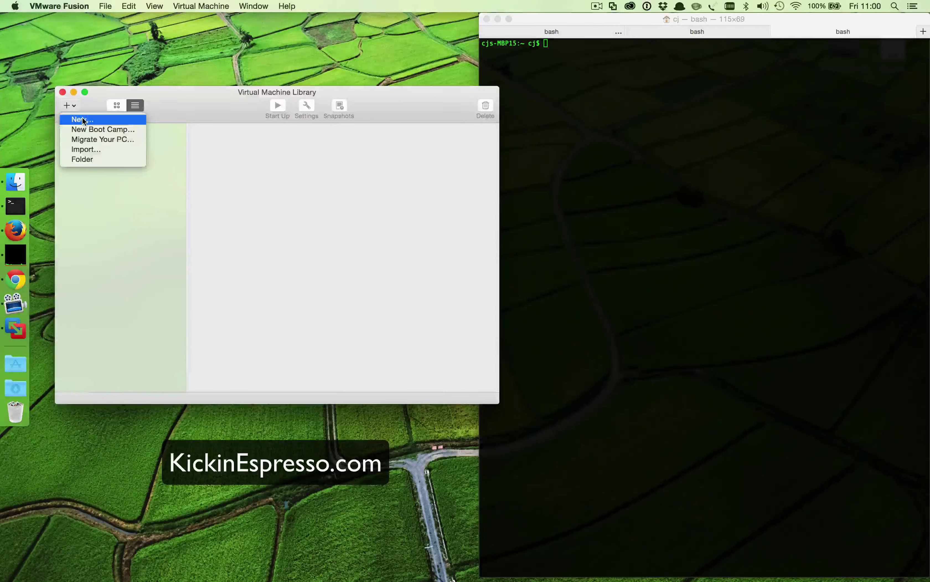
left_click(83, 117)
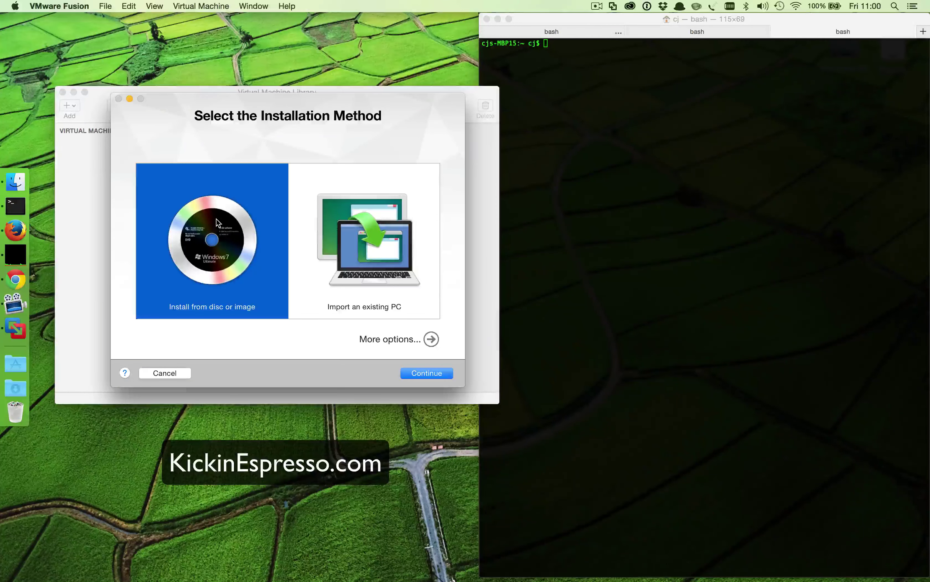
left_click(426, 373)
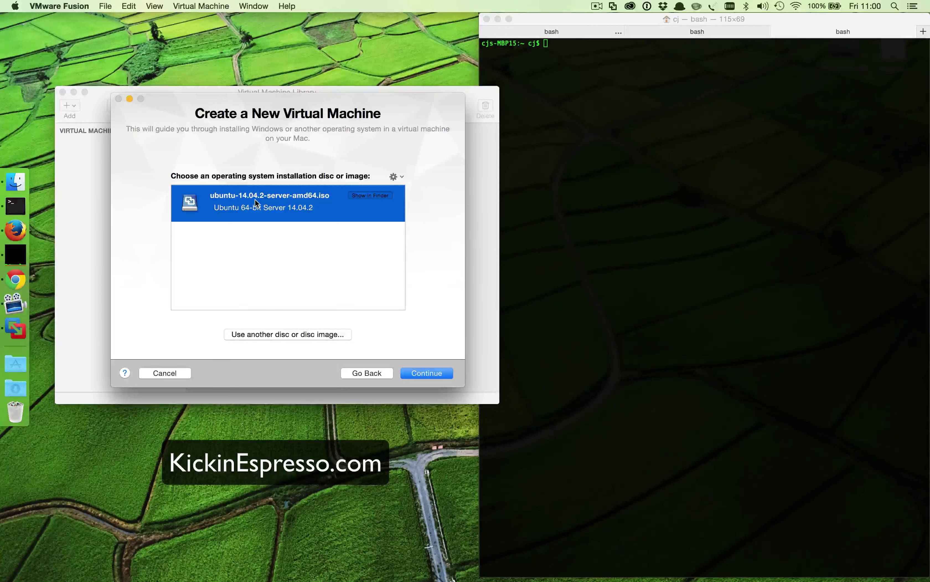
left_click(422, 373)
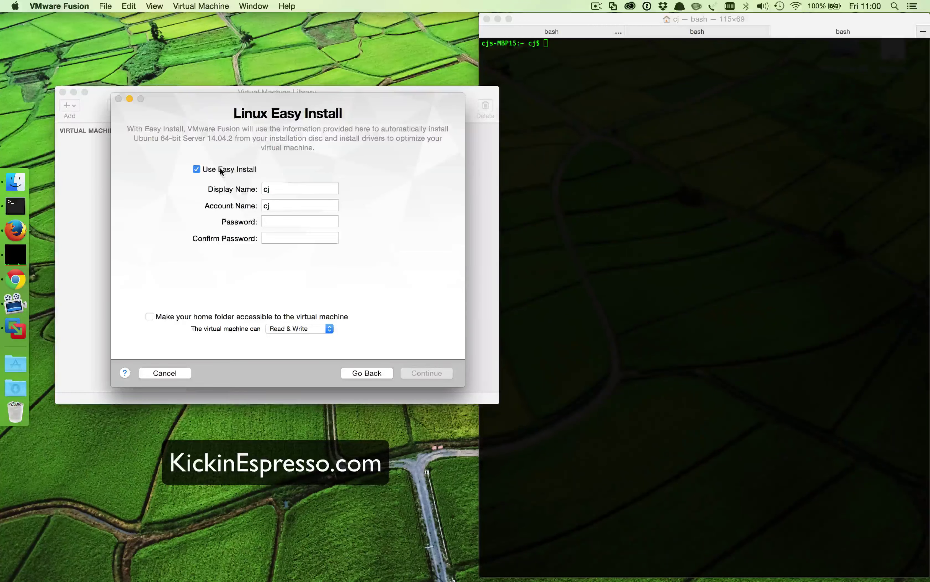
left_click(221, 169)
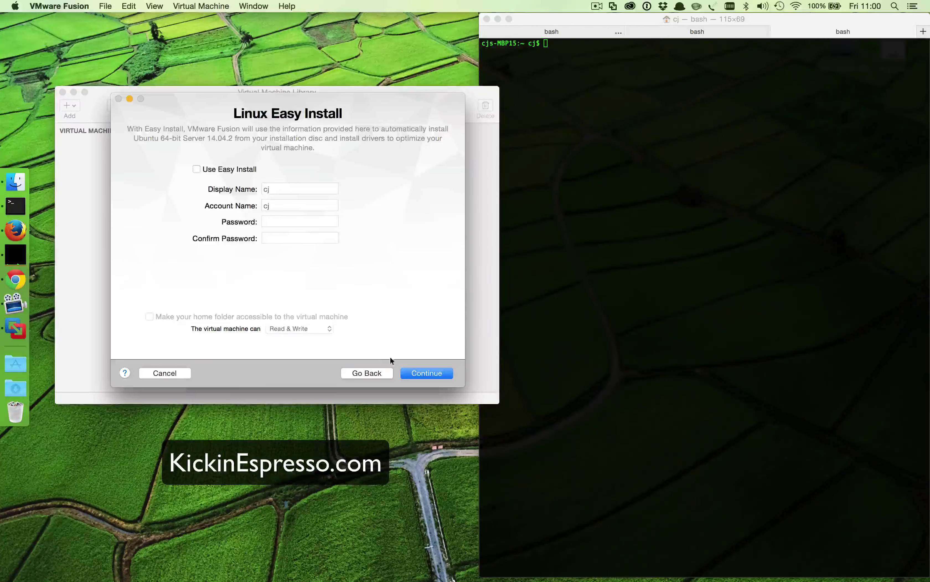
left_click(413, 373)
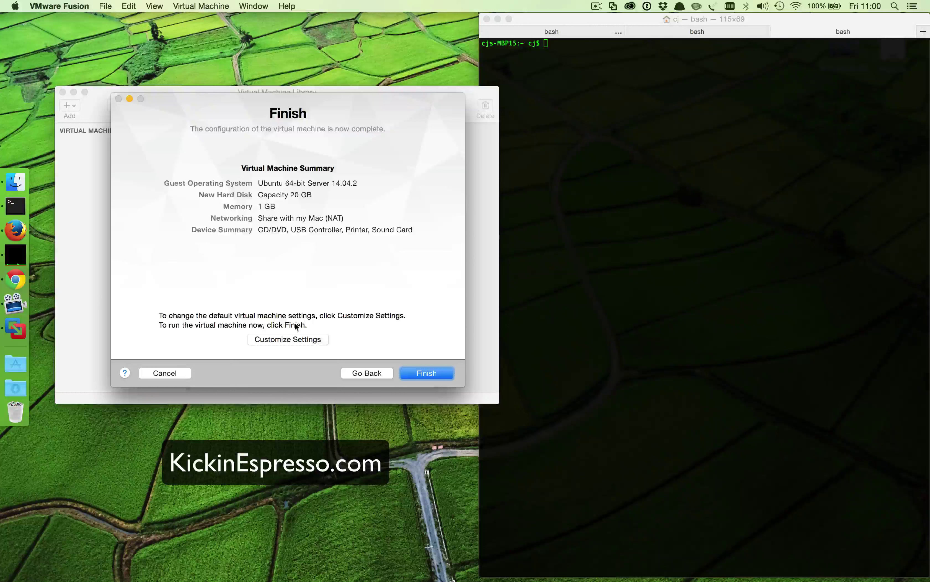
Step: Save the VM under its default name with 2 processor cores and 2048 MB memory
left_click(284, 340)
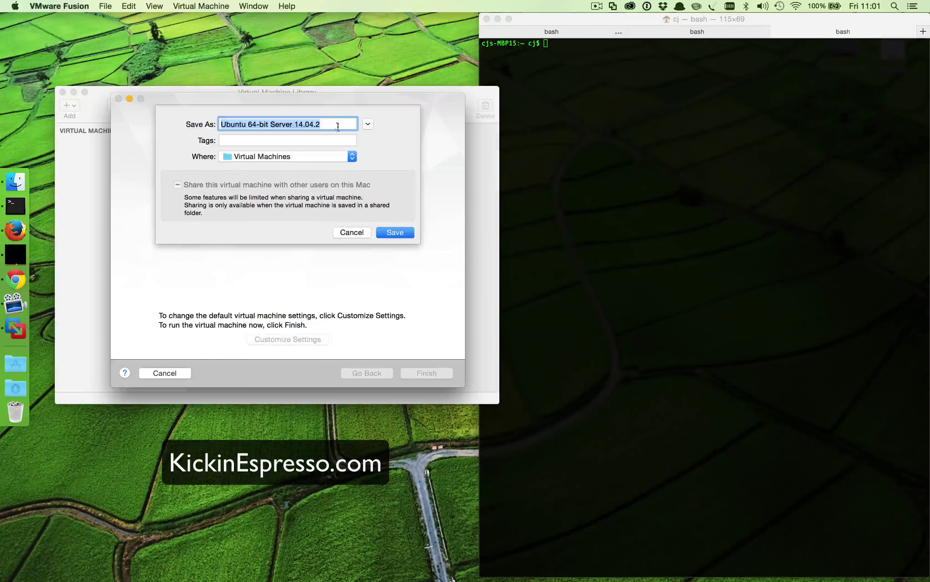
left_click(408, 231)
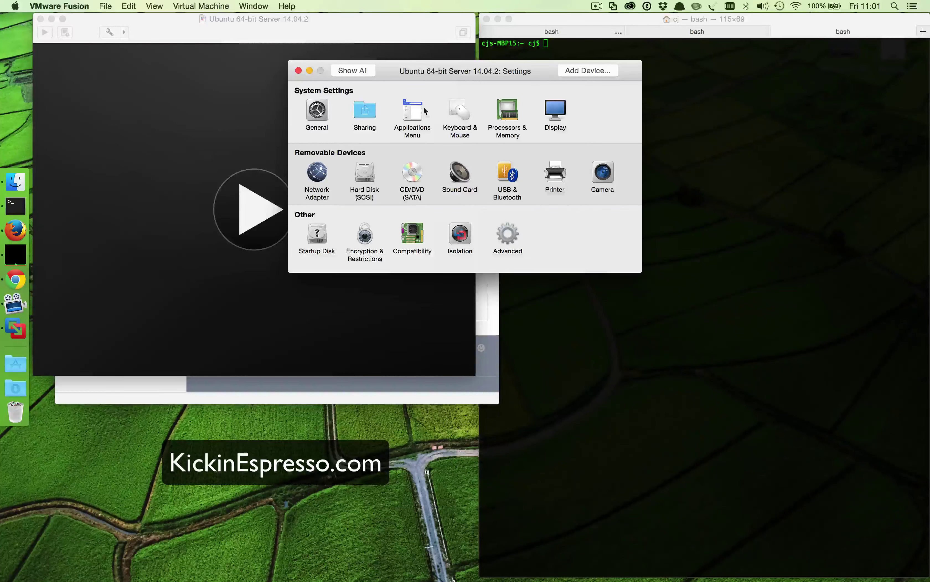
left_click(514, 112)
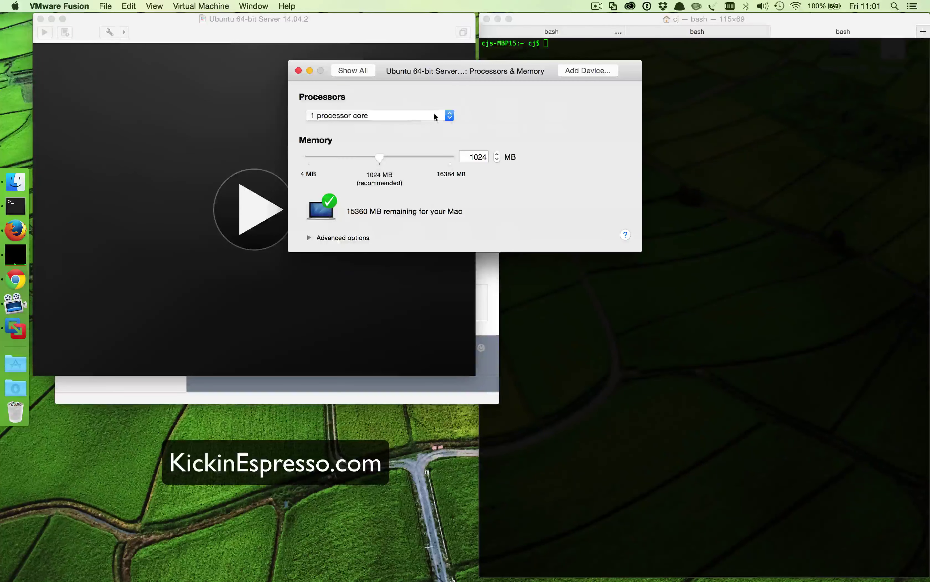
left_click(434, 112)
left_click(423, 126)
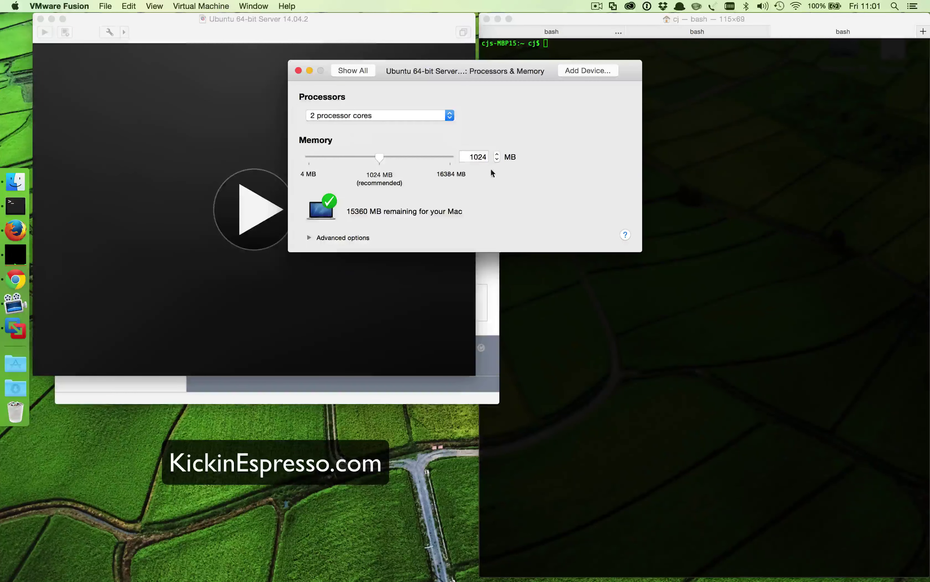
double_click(477, 156)
type("2048")
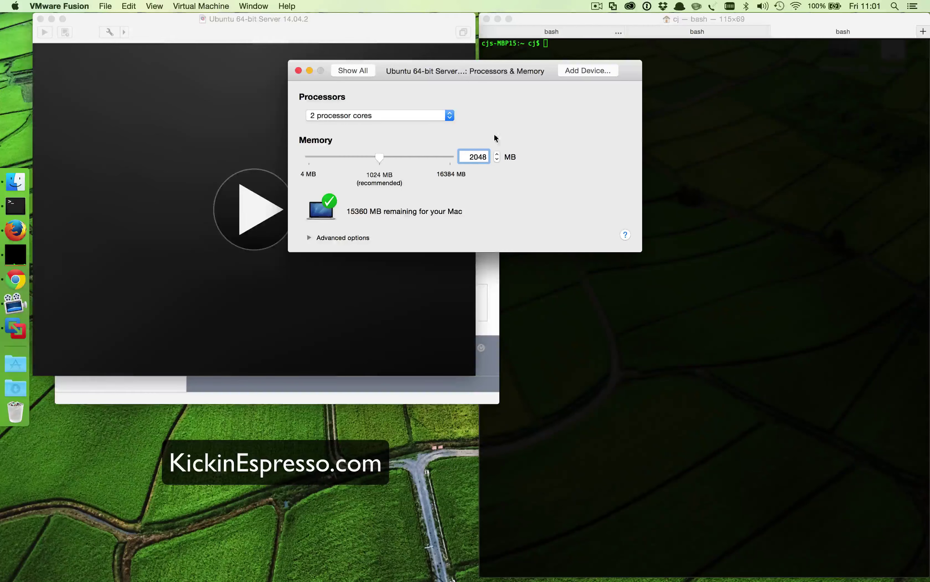
key("Return")
left_click(298, 71)
left_click_drag(258, 17, 337, 65)
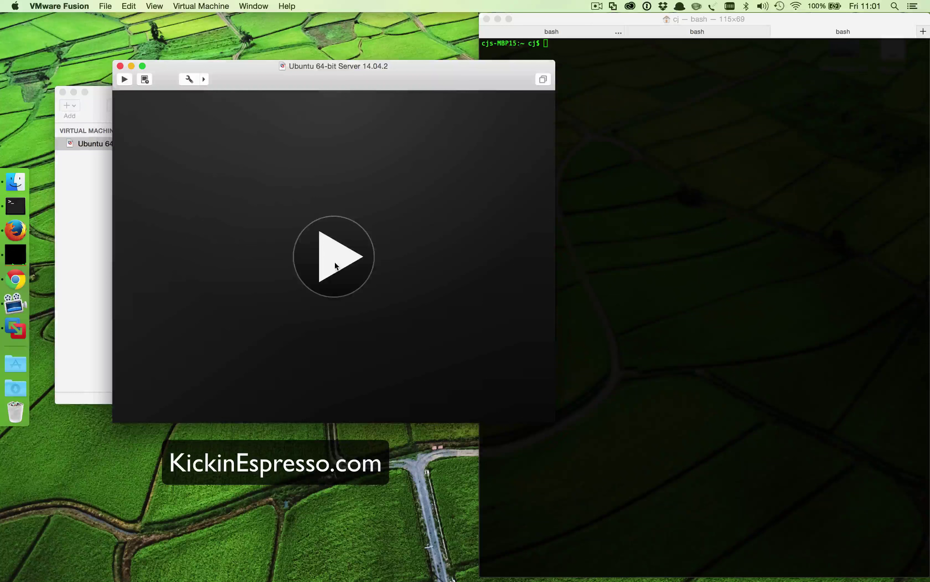
Step: Power on the VM, keep English at the boot menu, and start Install Ubuntu Server
left_click_drag(336, 77, 269, 50)
left_click(272, 222)
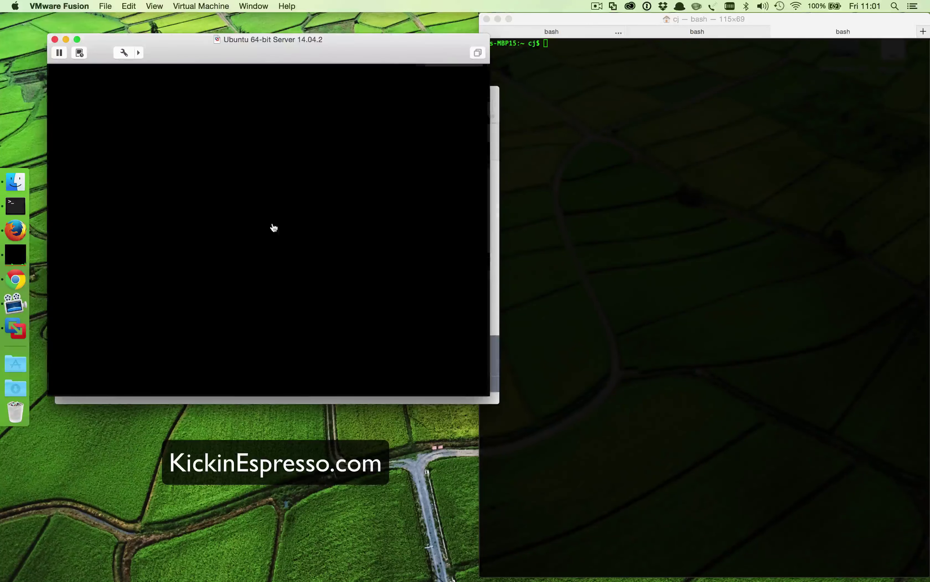
left_click_drag(230, 47, 304, 62)
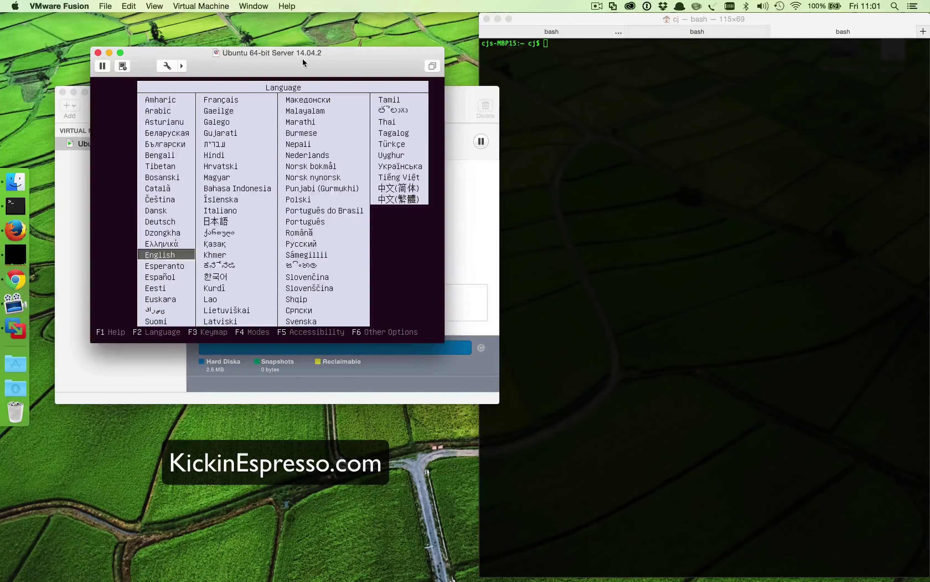
left_click(302, 115)
key("Return")
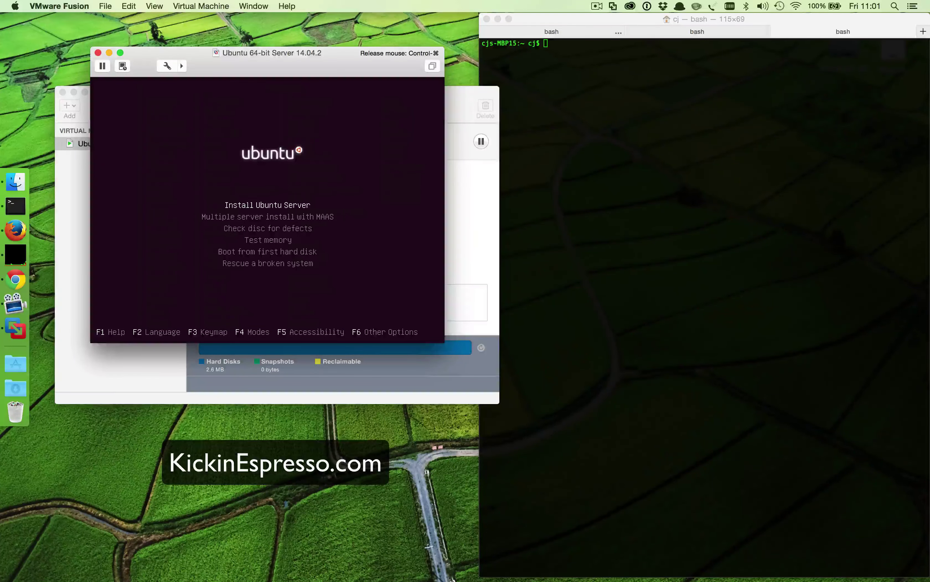
key("Return")
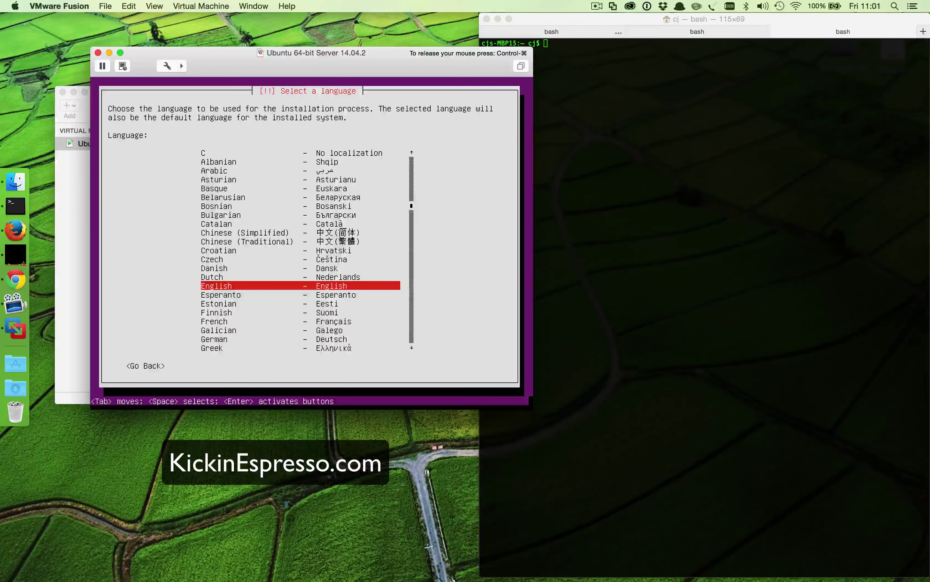
Step: Choose English, United States, skip keyboard detection, and use the English (US) layout
key("Return")
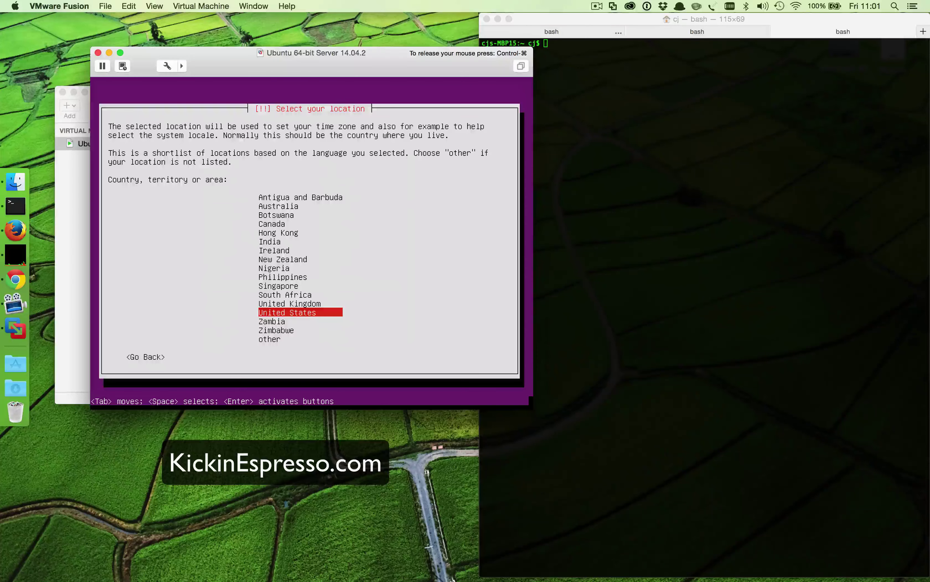
key("Return")
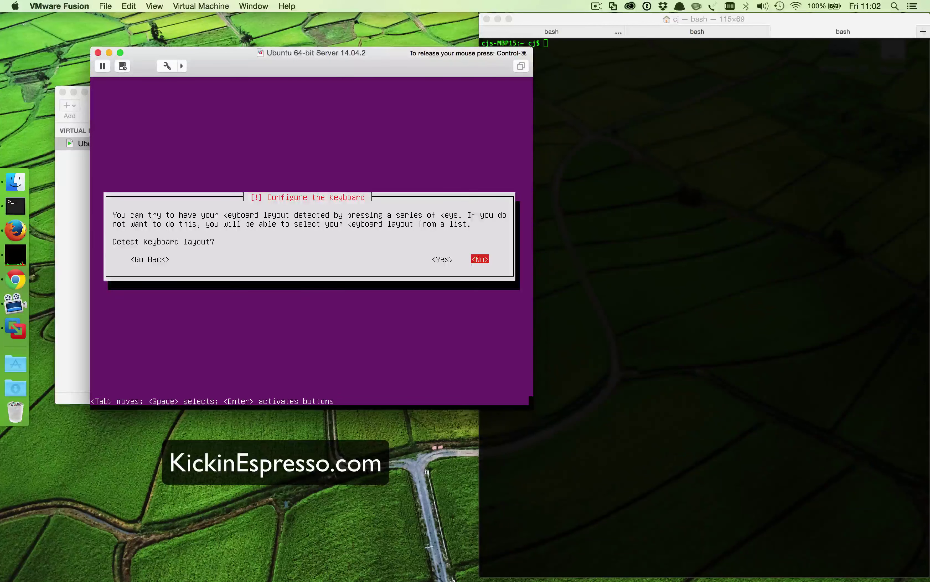
key("Return")
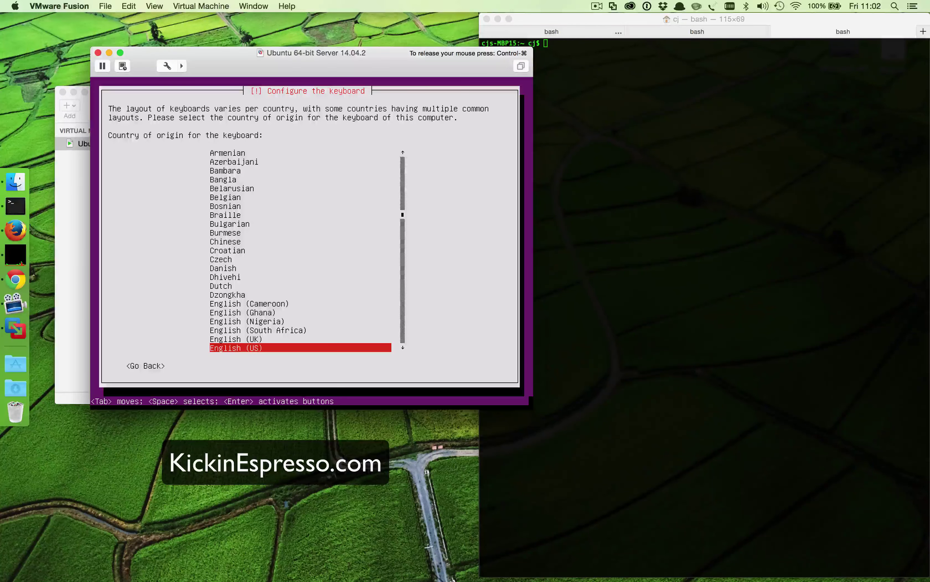
key("Return")
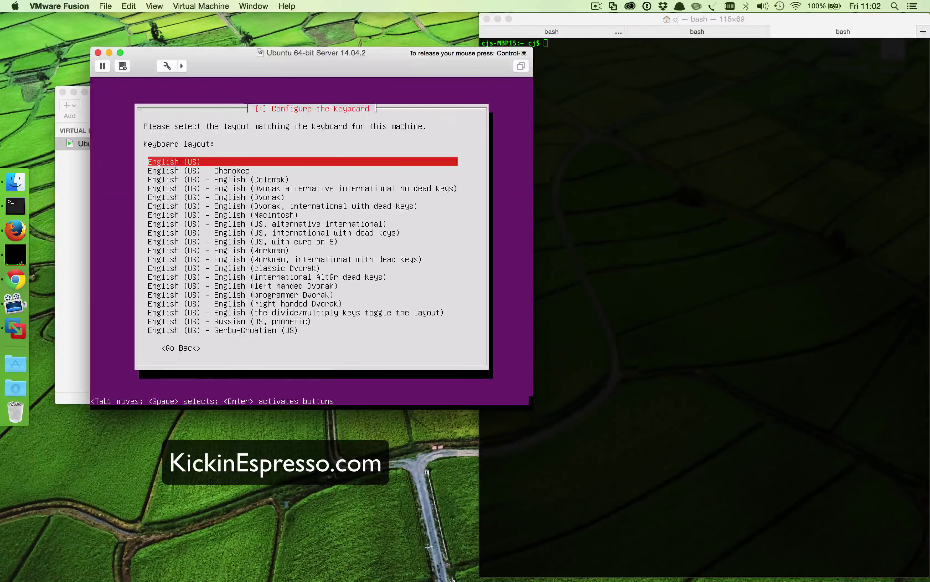
key("Return")
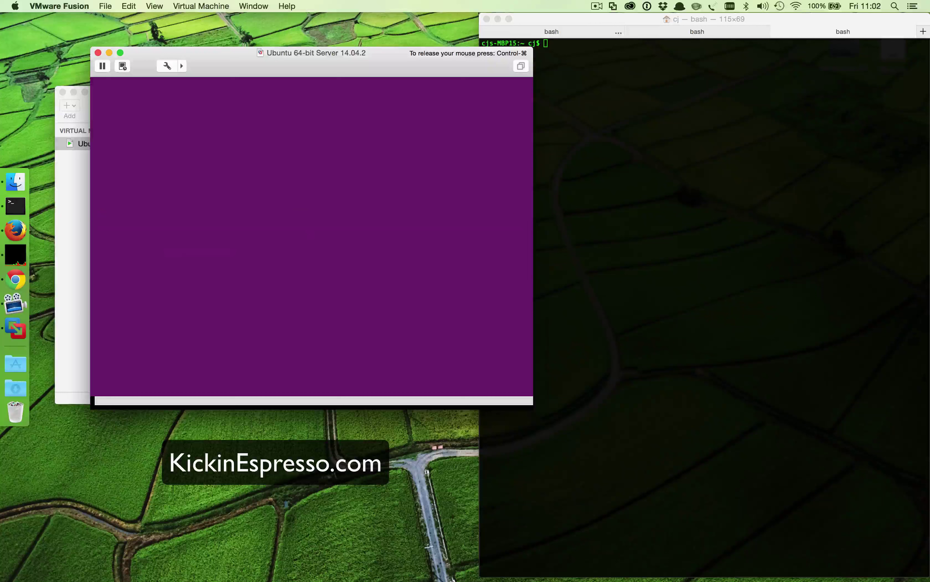
Step: Release the mouse, nudge the VM window down, and return focus while DHCP configures
key("ctrl+super")
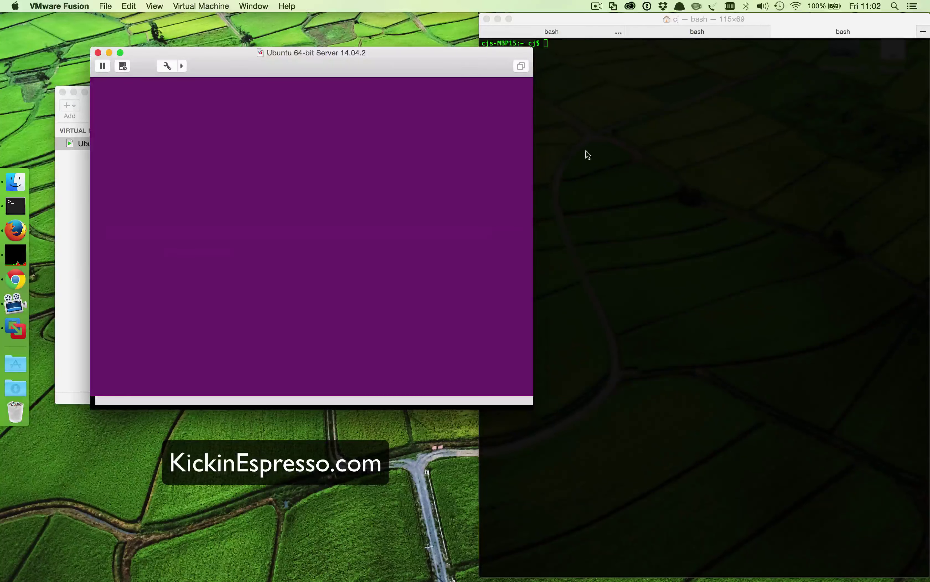
mouse_move(357, 53)
left_mouse_down()
mouse_move(357, 70)
mouse_move(337, 76)
mouse_move(361, 65)
left_mouse_up()
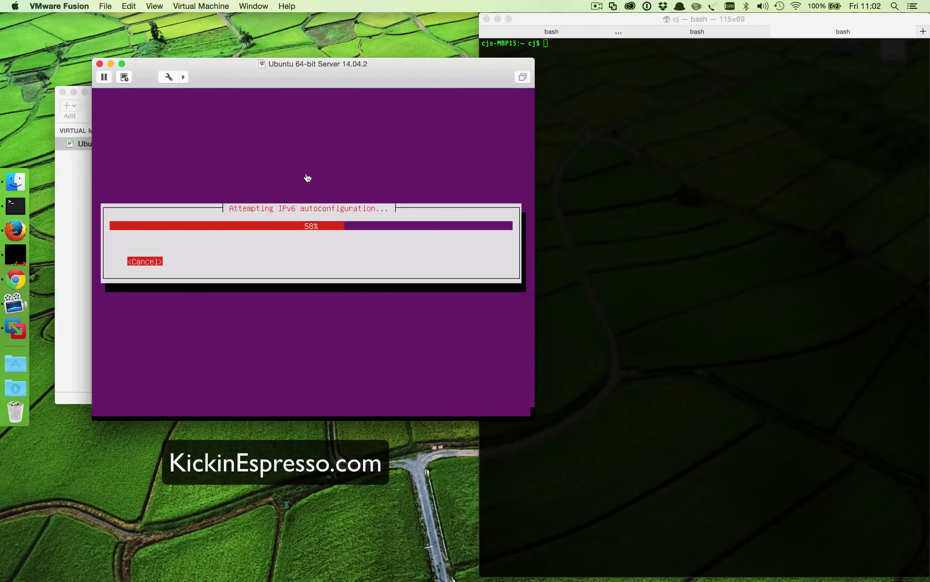
left_click(361, 181)
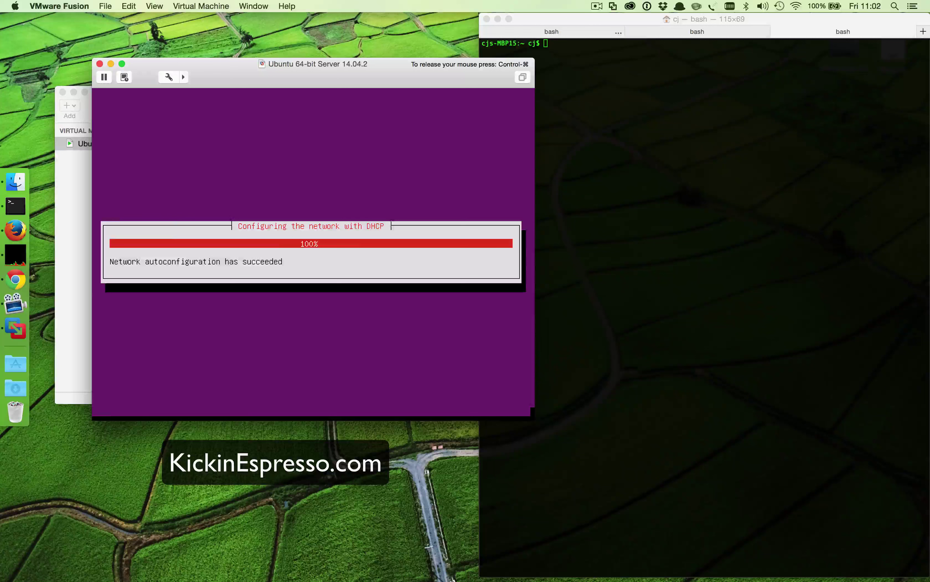
Step: Set the hostname to 'MyBox'
key("BackSpace")
key("BackSpace")
key("BackSpace")
key("BackSpace")
key("BackSpace")
key("BackSpace")
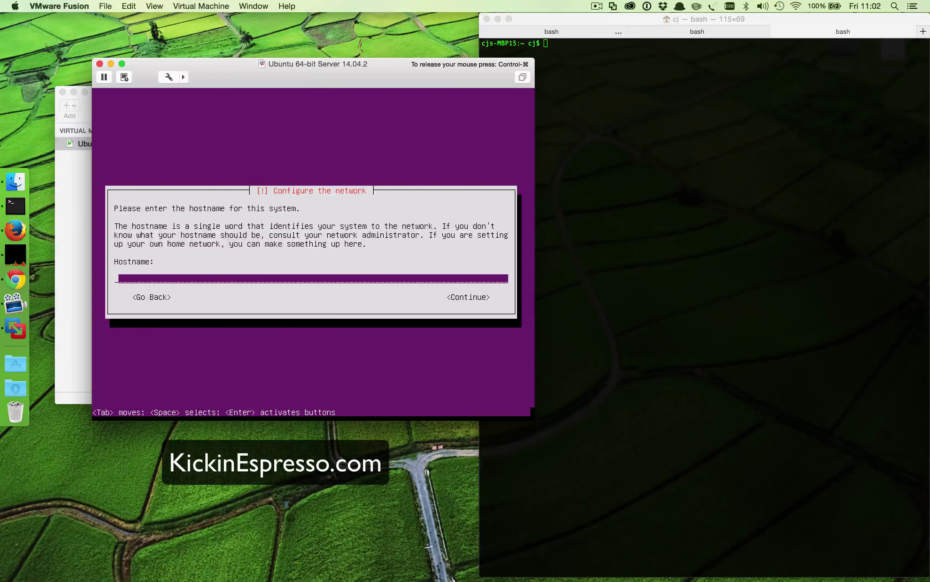
type("MyBox")
key("Tab")
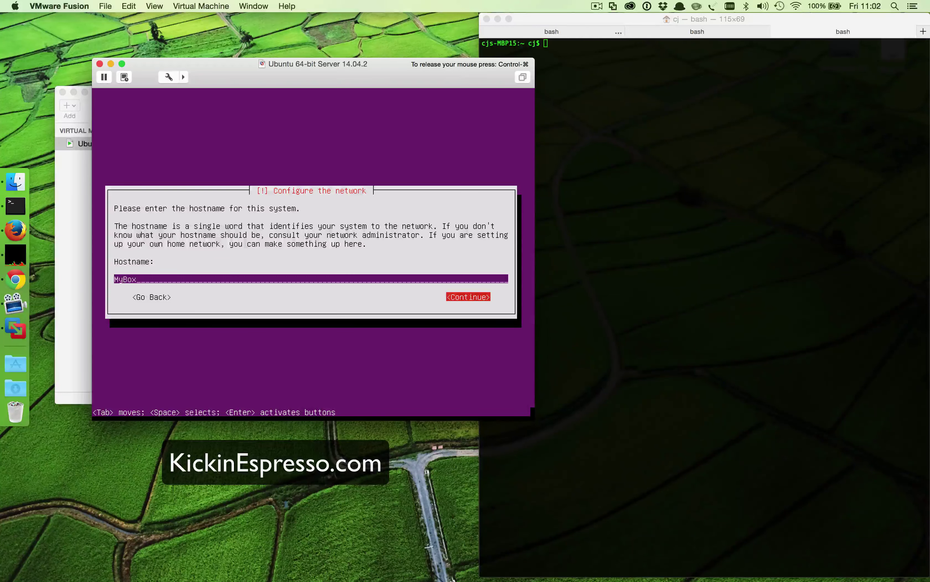
key("Return")
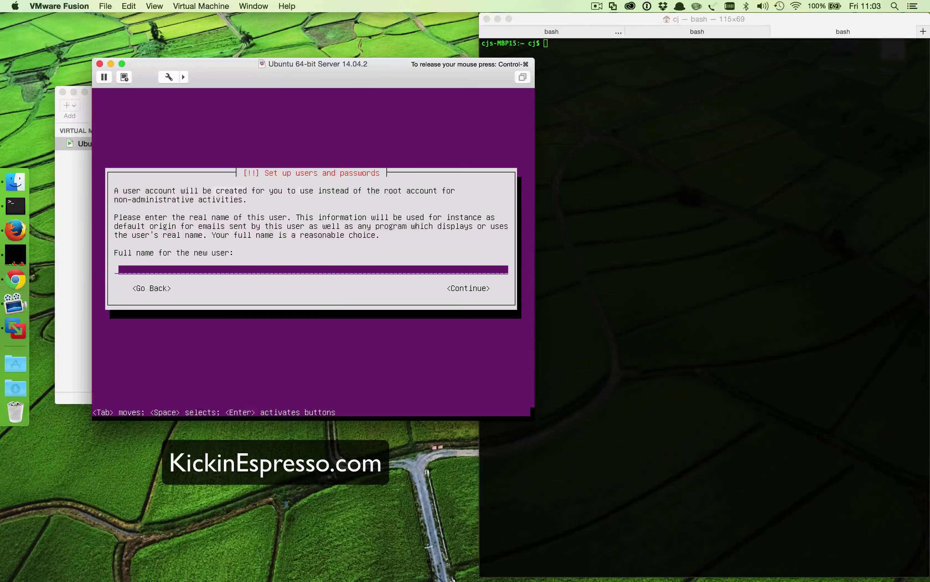
Step: Enter the new user's full name and accept the suggested username
type("cj")
key("Tab")
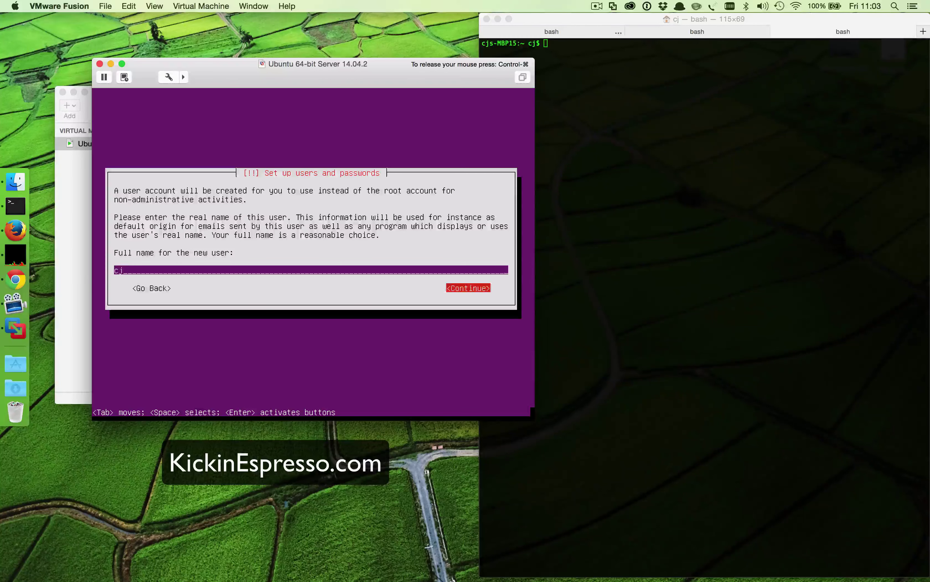
key("Return")
key("Tab")
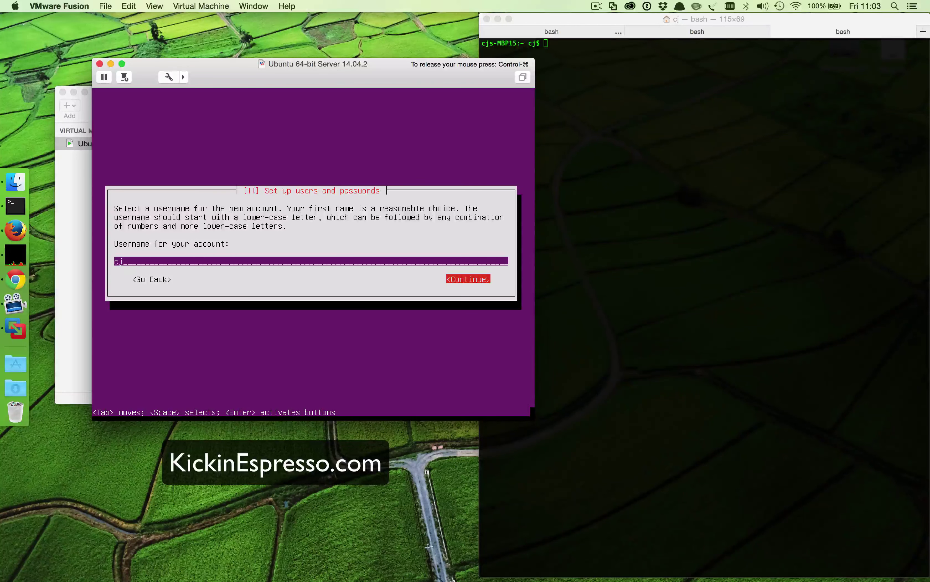
key("Return")
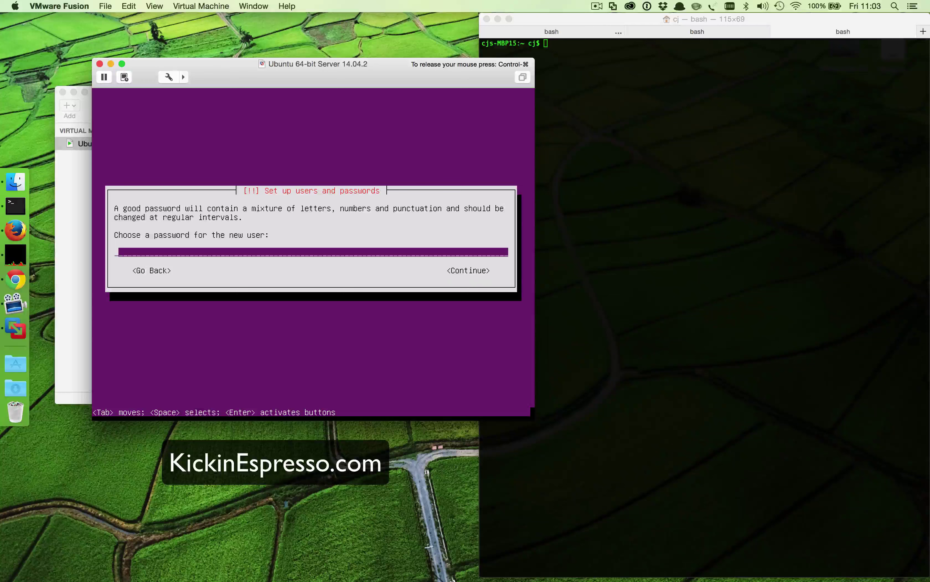
Step: Type the account password and re-enter it to verify
type("********")
key("Return")
type("********")
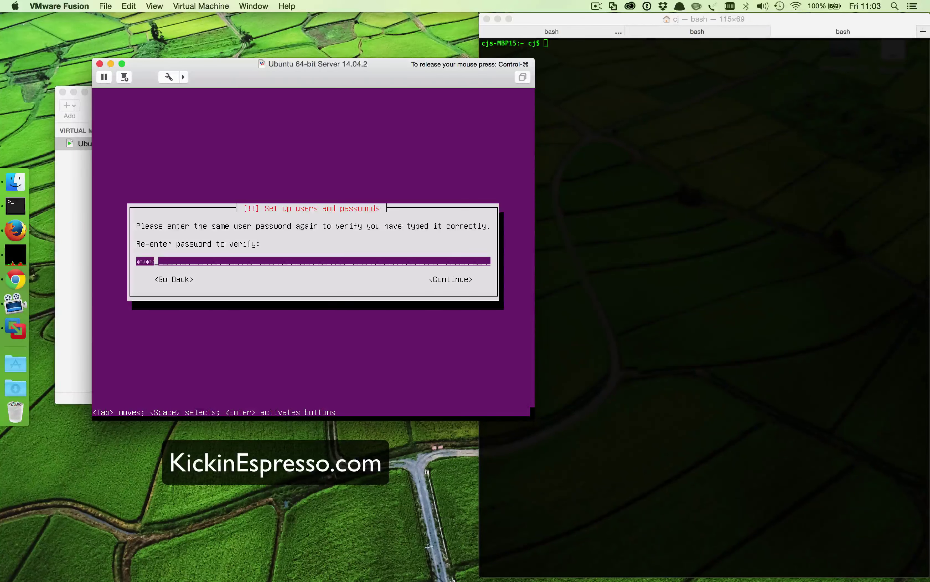
key("Return")
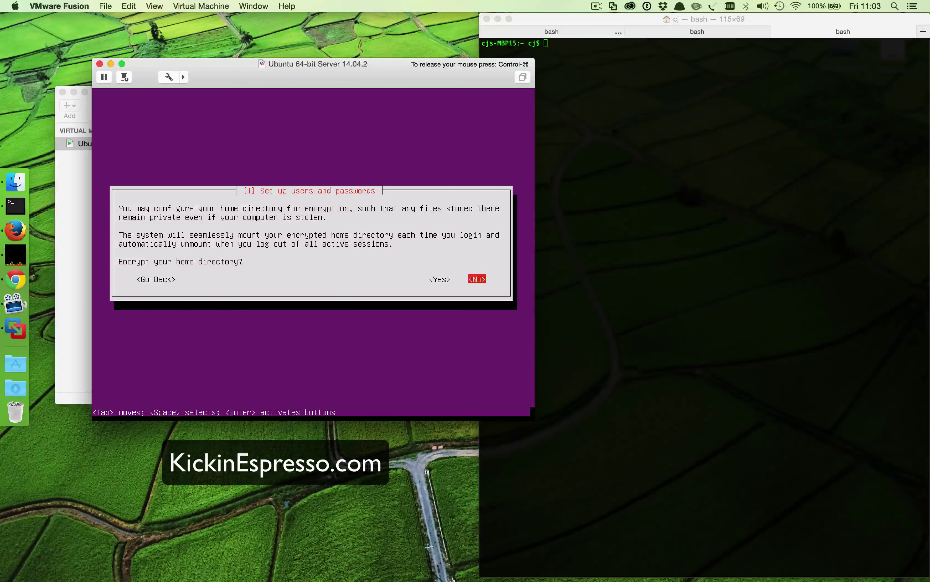
Step: Answer No to home-directory encryption and Yes to the America/New_York time zone
key("Return")
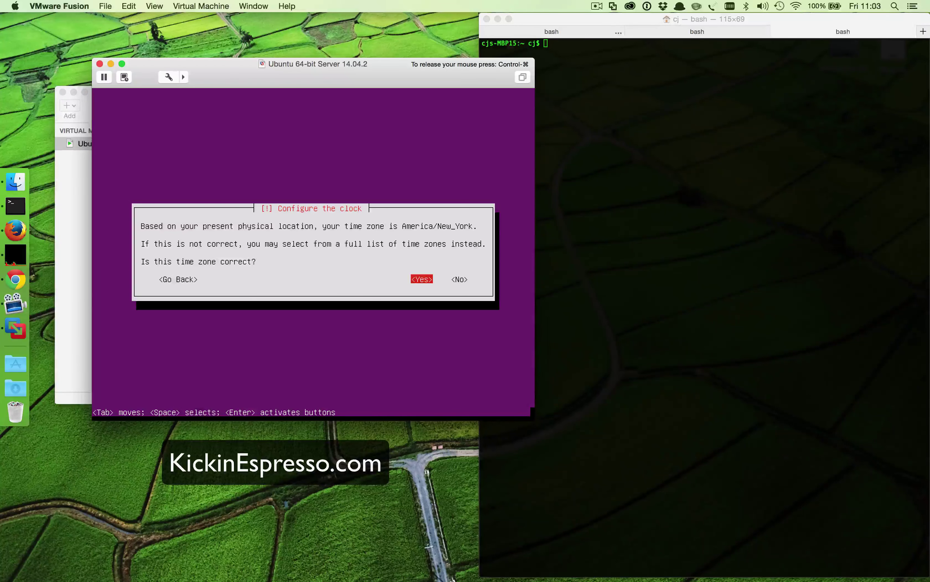
key("Return")
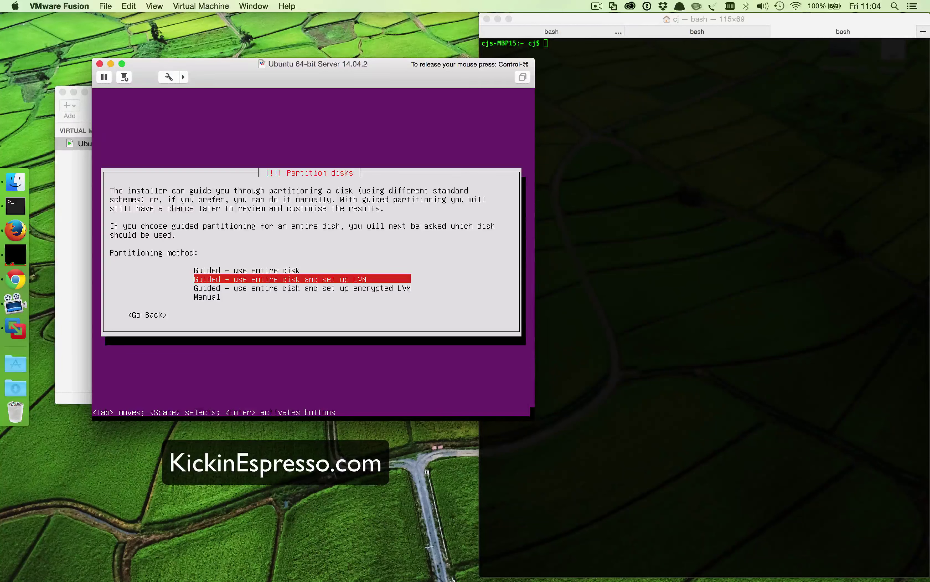
Step: Choose 'Guided - use entire disk and set up LVM' on the 21.5 GB virtual disk
key("Down")
key("Up")
key("Down")
key("Up")
key("Down")
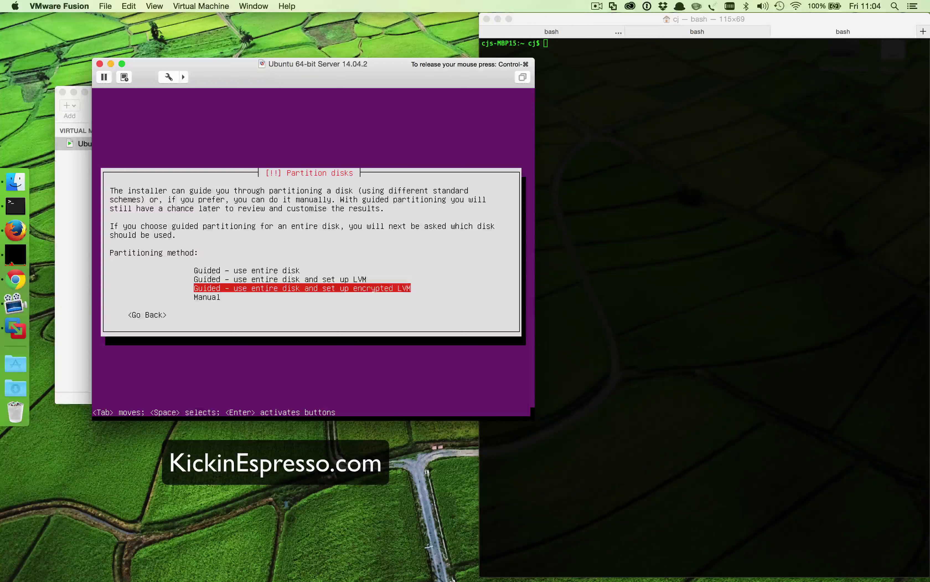
key("Up")
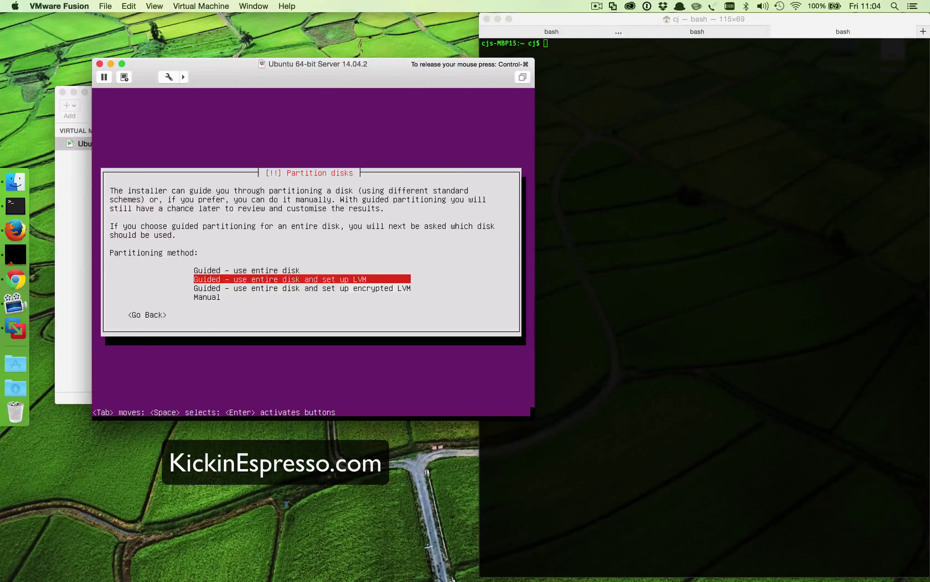
key("Return")
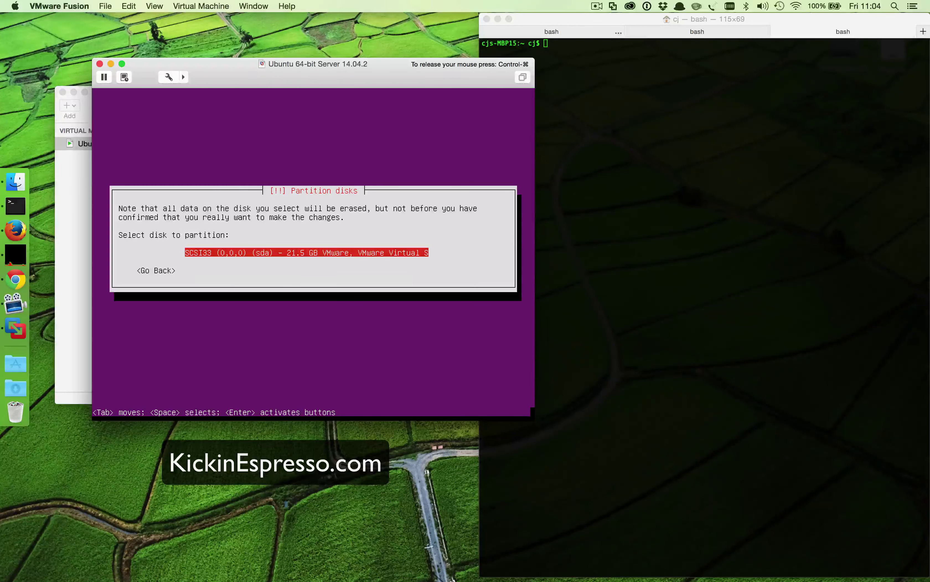
key("Return")
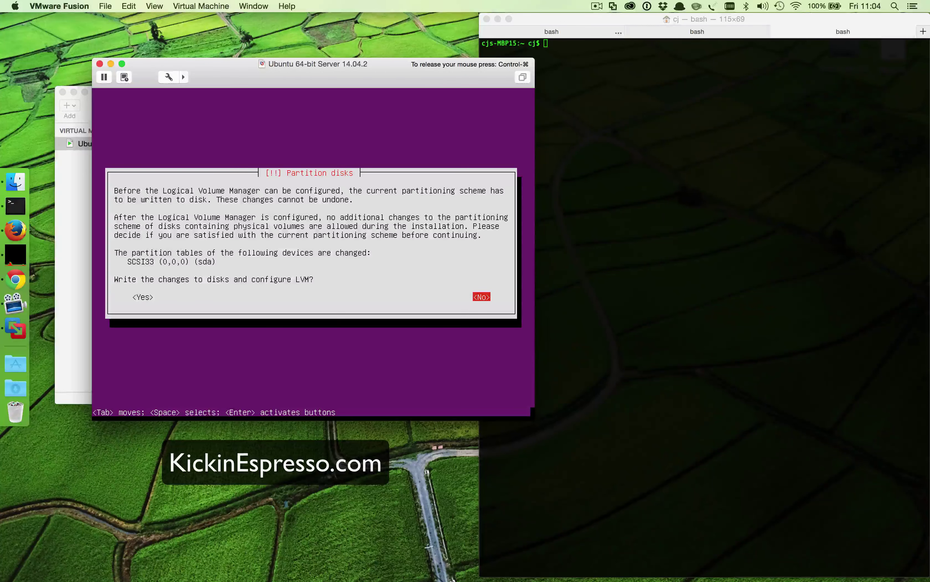
Step: Confirm the LVM setup using the full 21.2 GB and write partitions to disk
key("Tab")
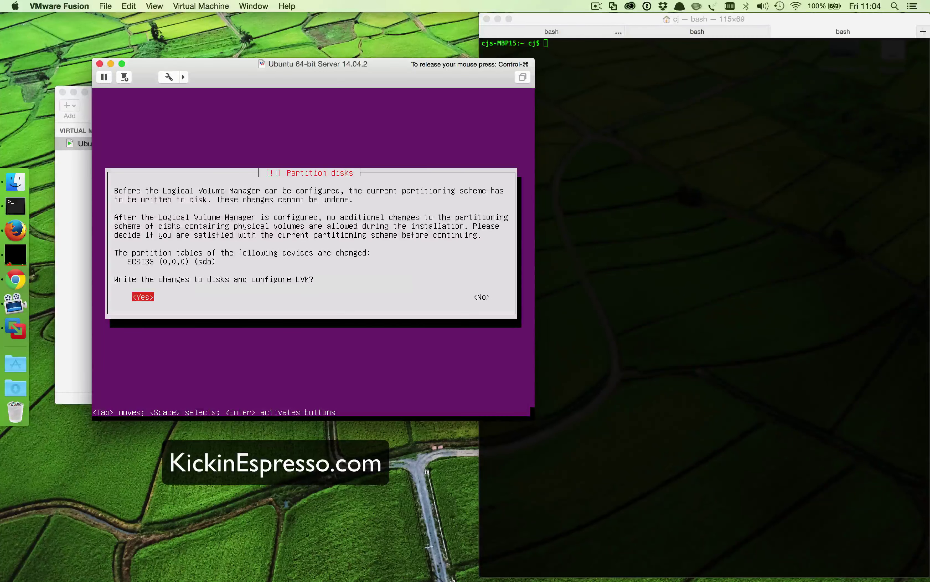
key("Return")
key("Tab")
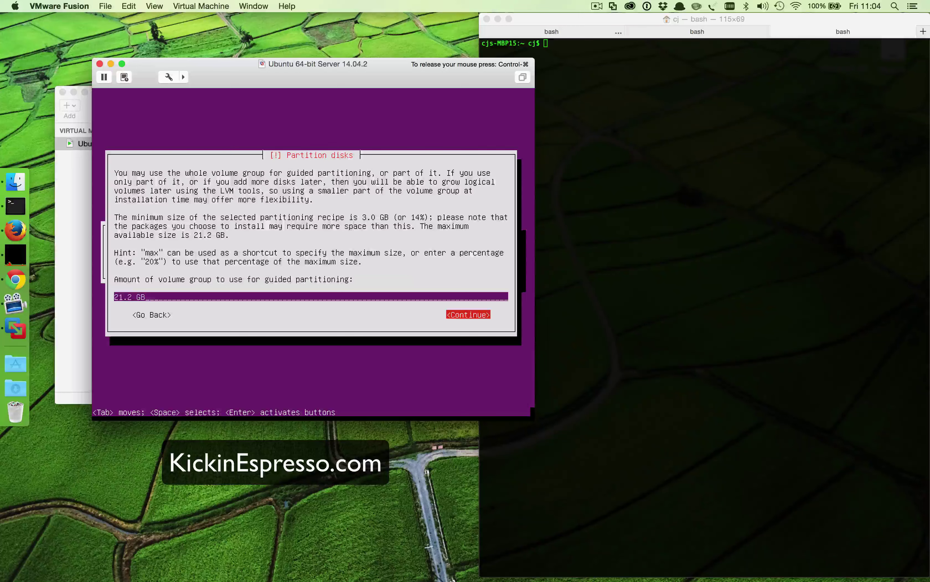
key("Return")
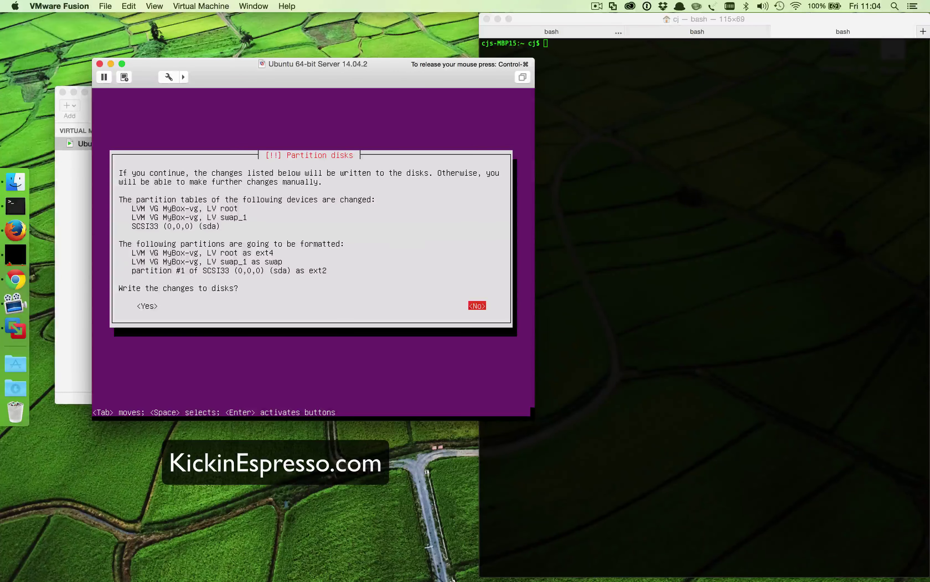
key("Tab")
key("Return")
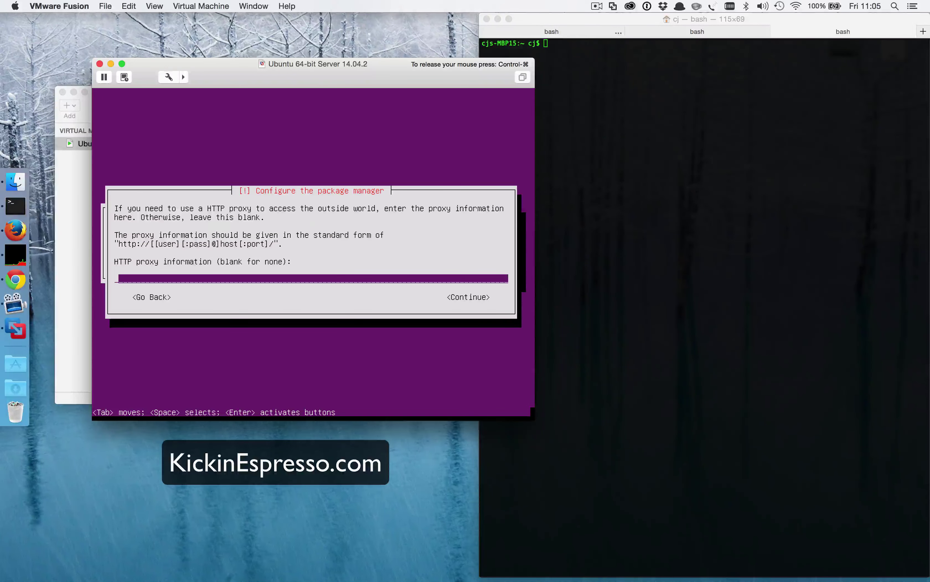
Step: Continue past the HTTP proxy prompt with the field left empty
key("Tab")
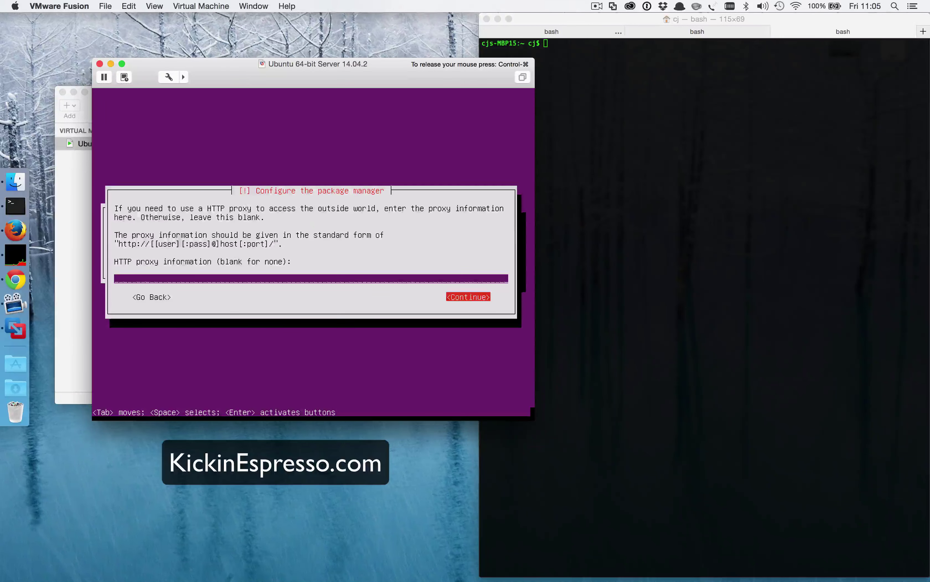
key("Return")
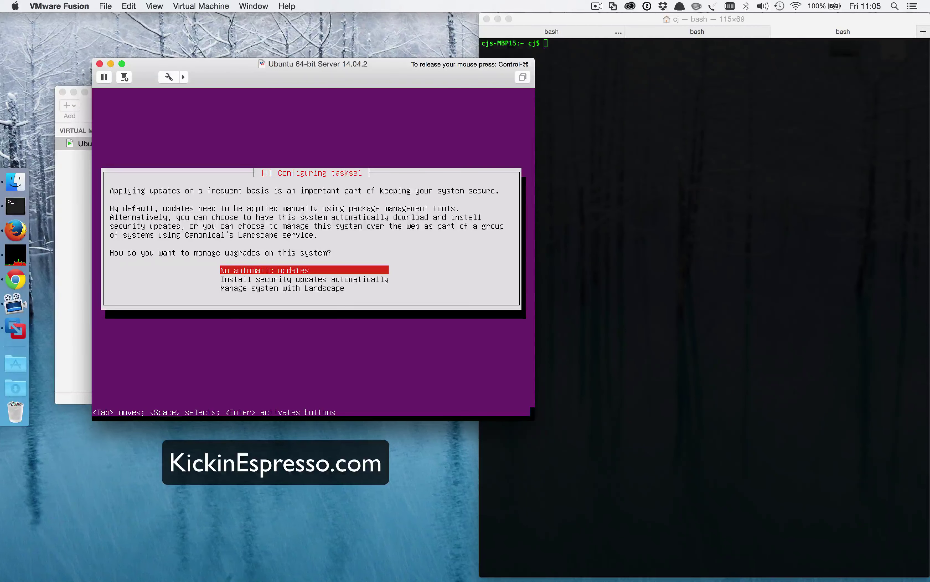
Step: Choose 'Install security updates automatically' as the upgrade management policy
key("Down")
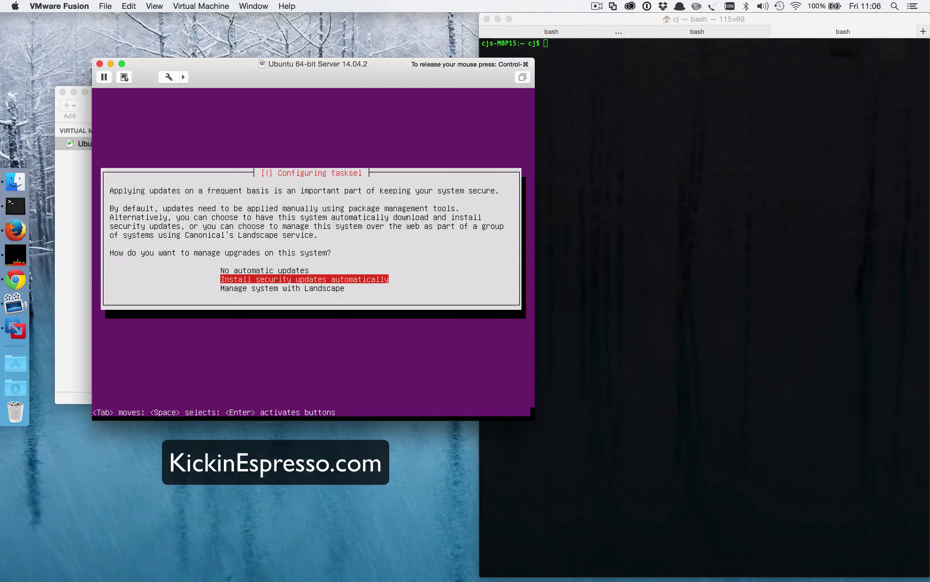
key("Up")
key("Down")
key("Up")
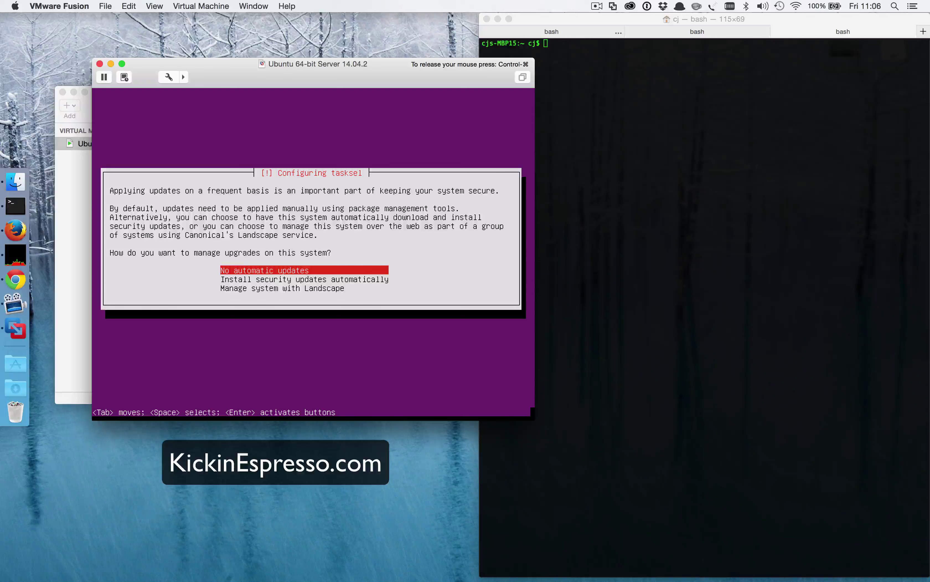
key("Down")
key("Up")
key("Down")
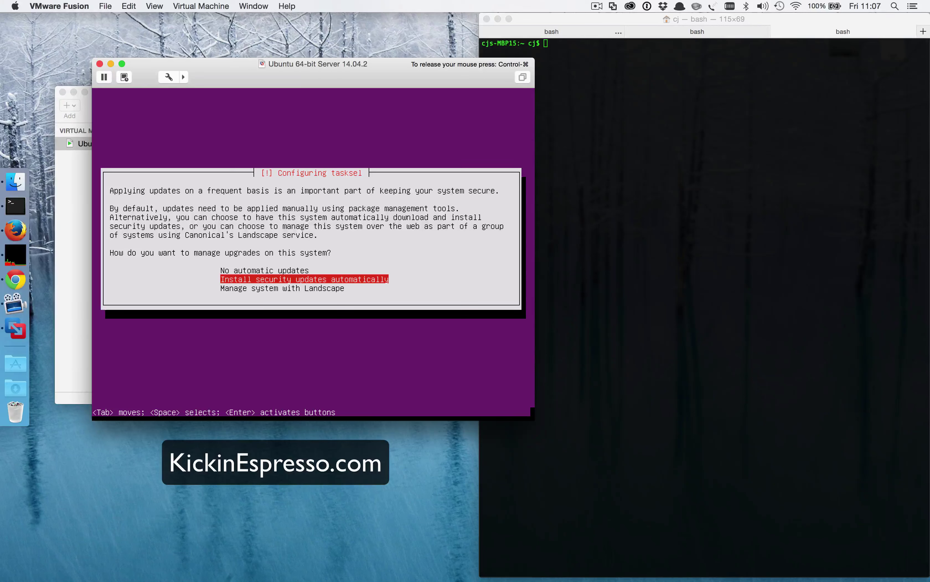
key("Return")
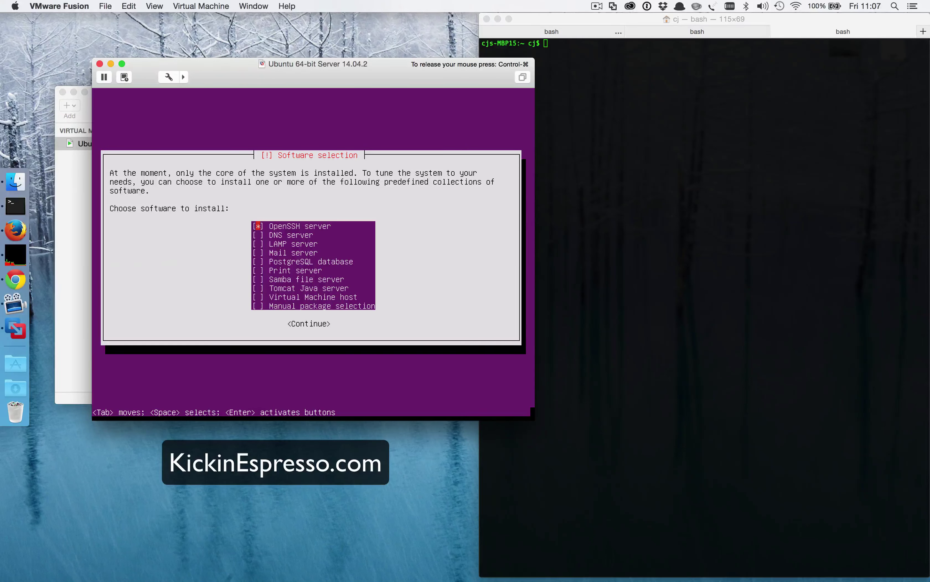
Step: Keep OpenSSH server selected in Software selection and start the software installation
key("Down")
key("Up")
key("Down")
key("Down")
key("Down")
key("Down")
key("Down")
key("Down")
key("Tab")
key("Return")
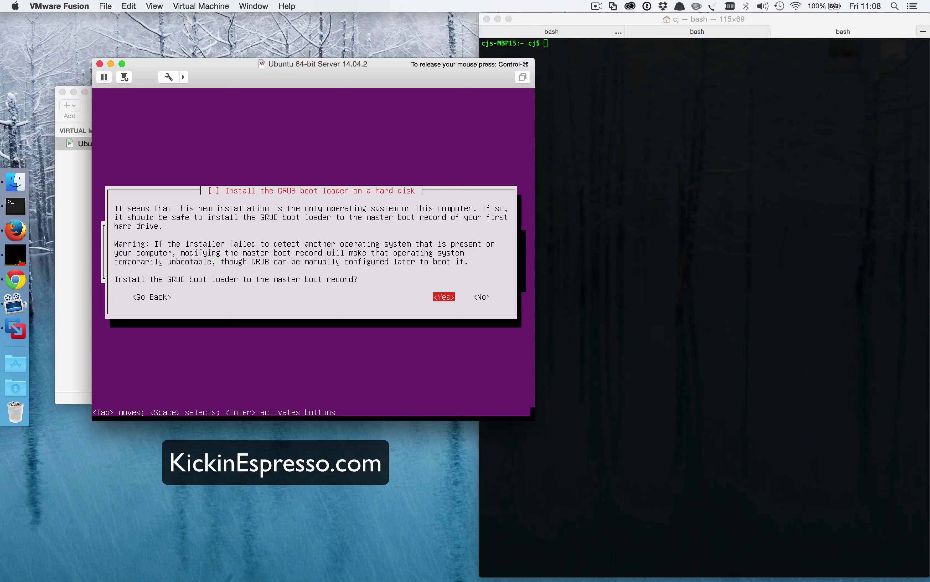
Step: Install GRUB to the master boot record and finish the installation so the server reboots
key("Return")
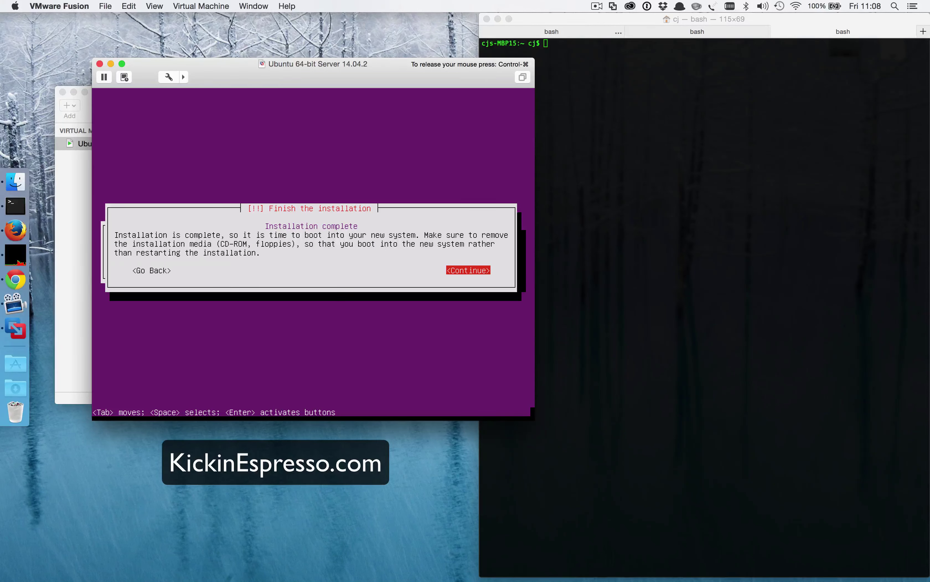
key("Return")
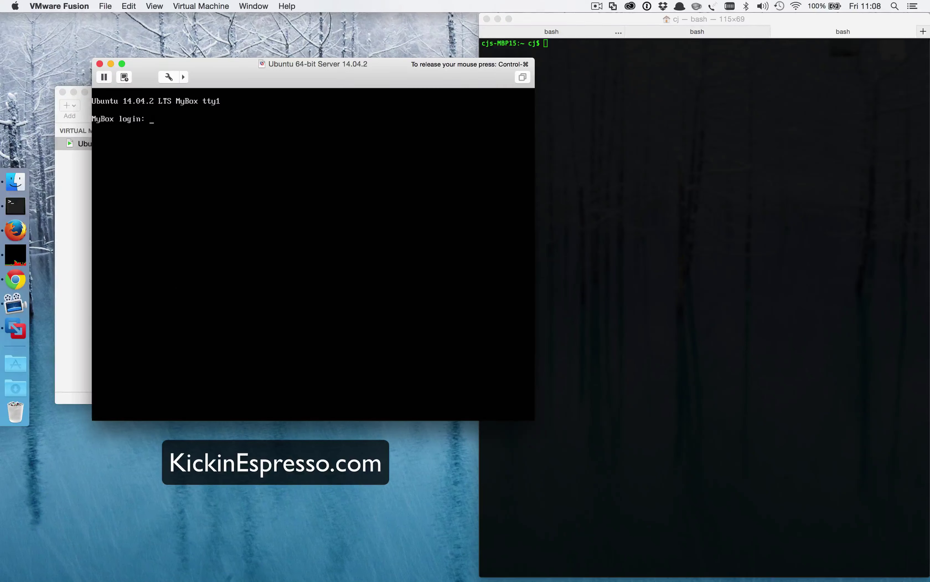
Step: Log in at the MyBox prompt with the username and password, then begin typing a sudo command
type("cj")
key("Return")
key("Return")
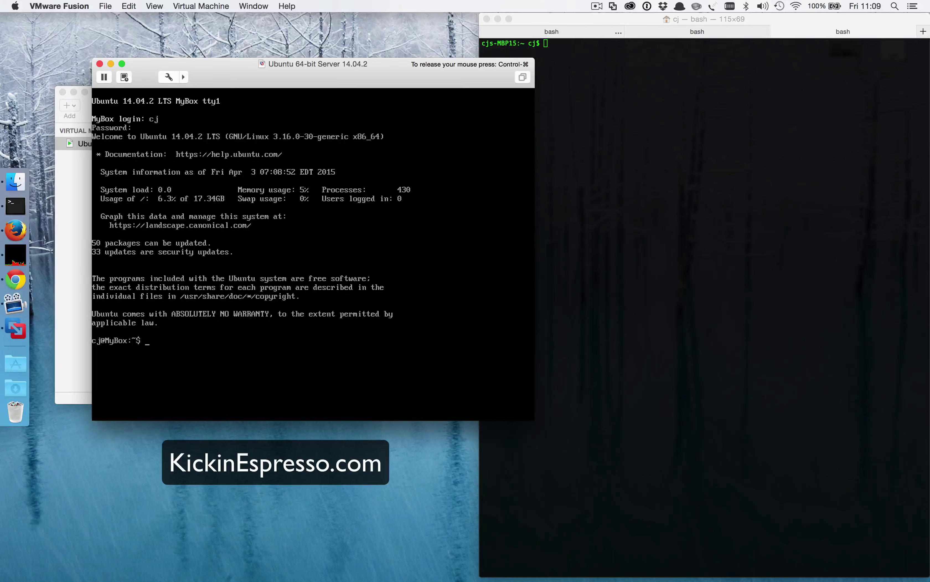
type("sudo pa")
Step: Run sudo apt-get update with the sudo password to refresh the package lists
key("BackSpace")
key("BackSpace")
type("apt-get upda")
key("ctrl+super")
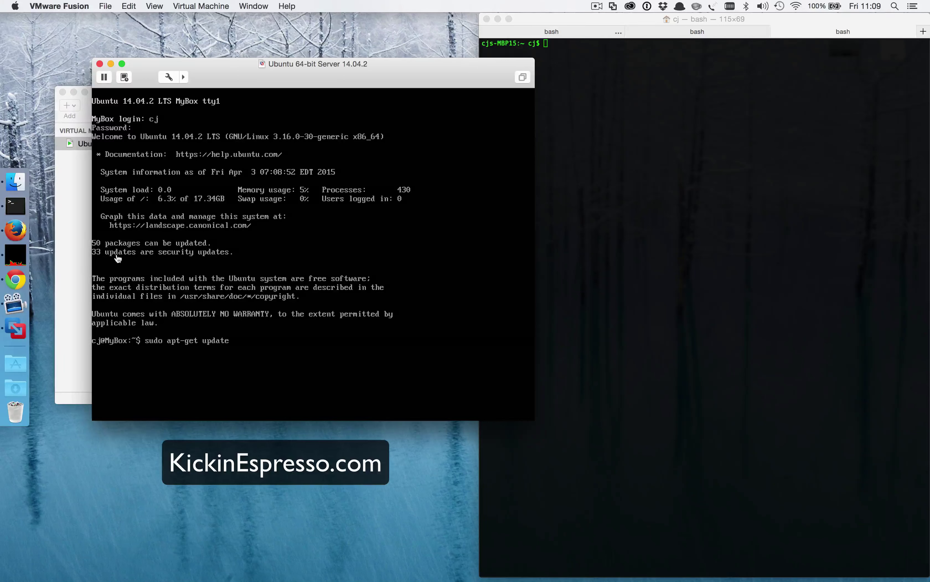
left_click(250, 327)
key("Return")
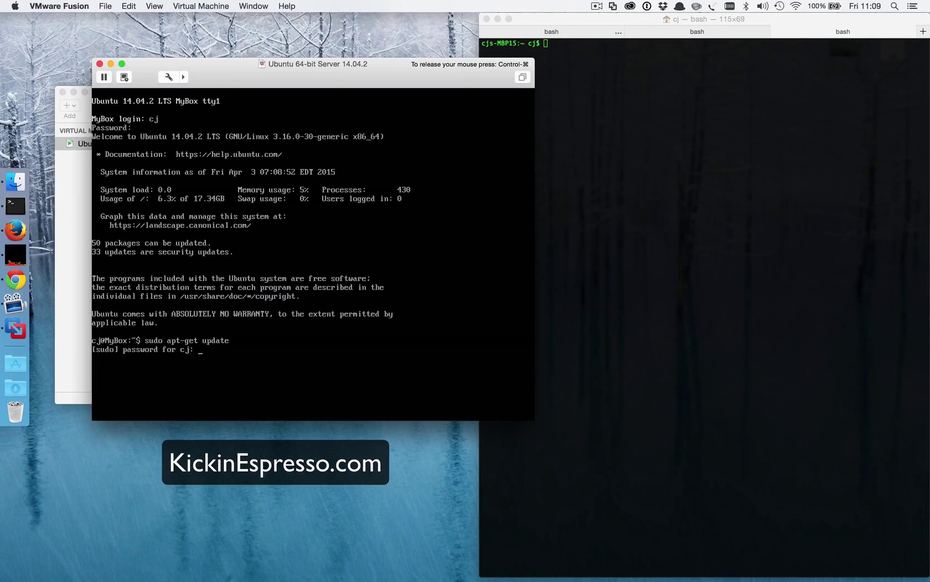
key("Return")
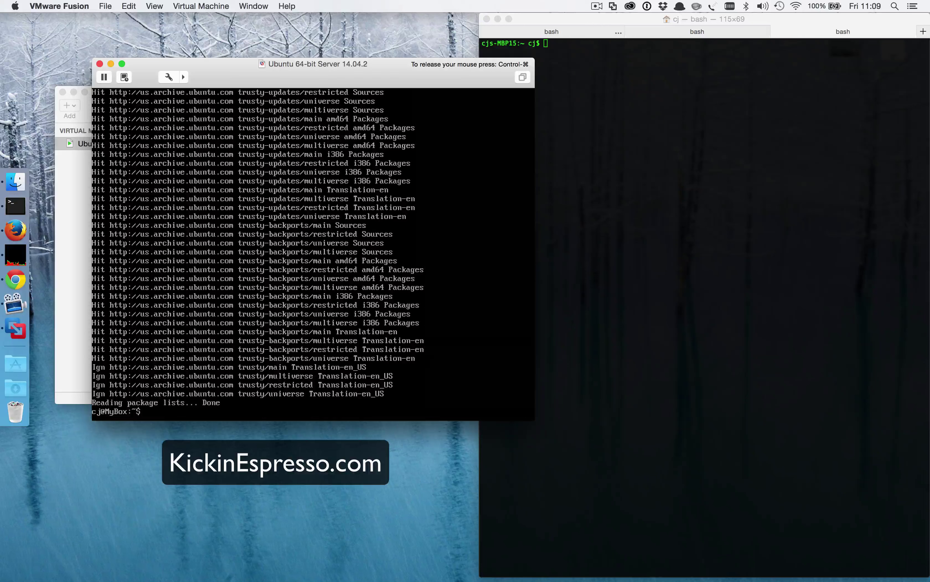
type("sudo aot-get")
Step: Run sudo apt-get upgrade and confirm with y to install the 43 package upgrades
key("BackSpace")
key("BackSpace")
key("BackSpace")
key("BackSpace")
key("BackSpace")
key("BackSpace")
type("pt-get upgrade")
key("Return")
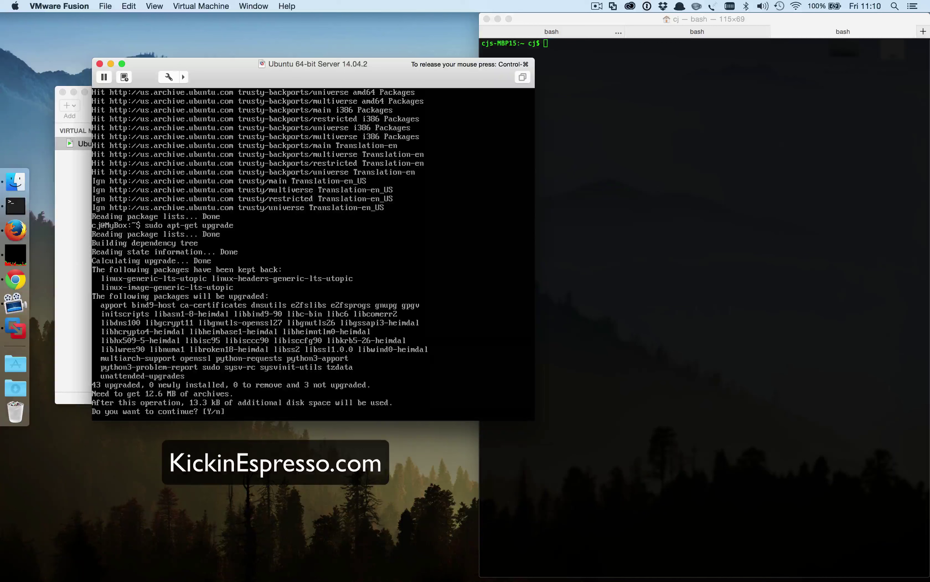
key("ctrl+super")
left_click(257, 422)
type("y")
key("Return")
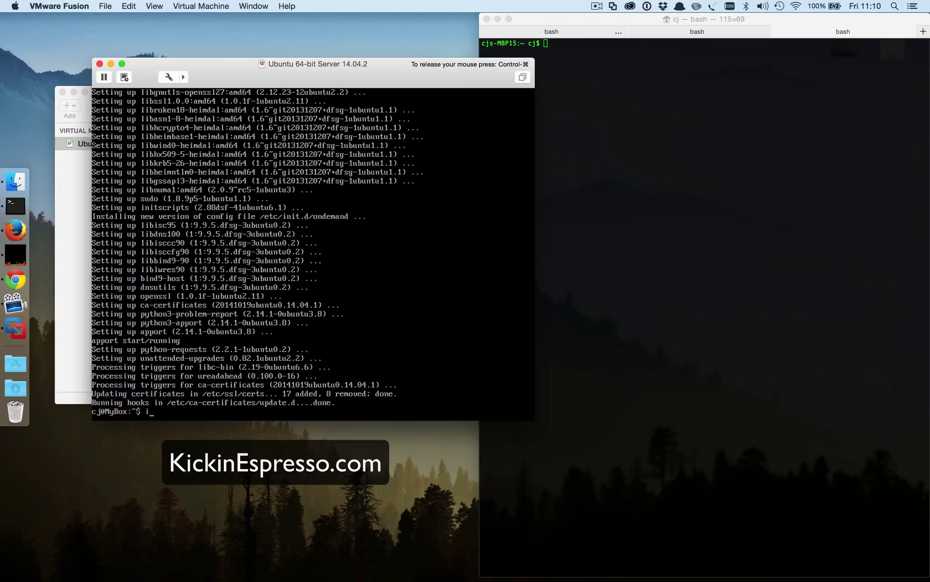
Step: Run ifconfig -a to reveal eth0's address 192.168.199.128, then release the mouse from the VM
type("config -a")
key("Return")
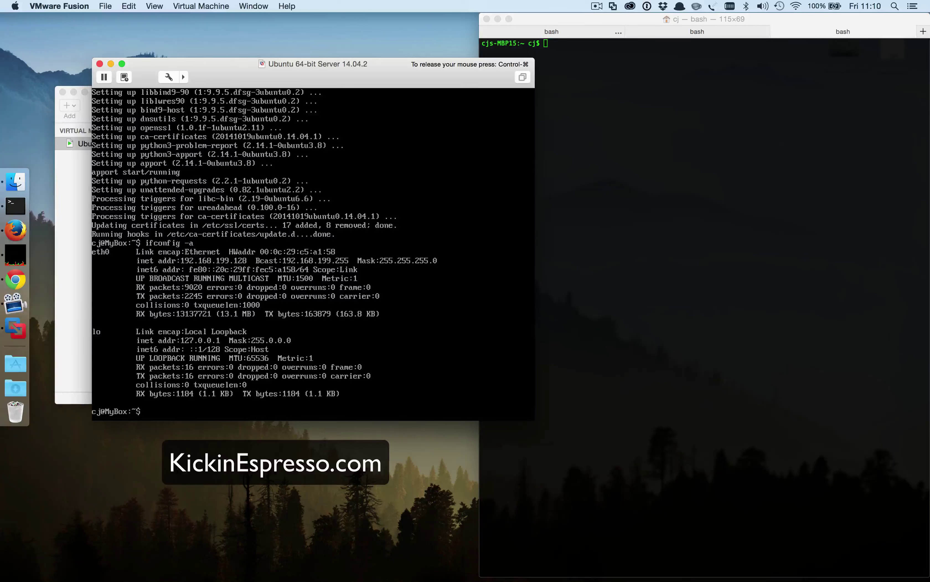
key("ctrl+super")
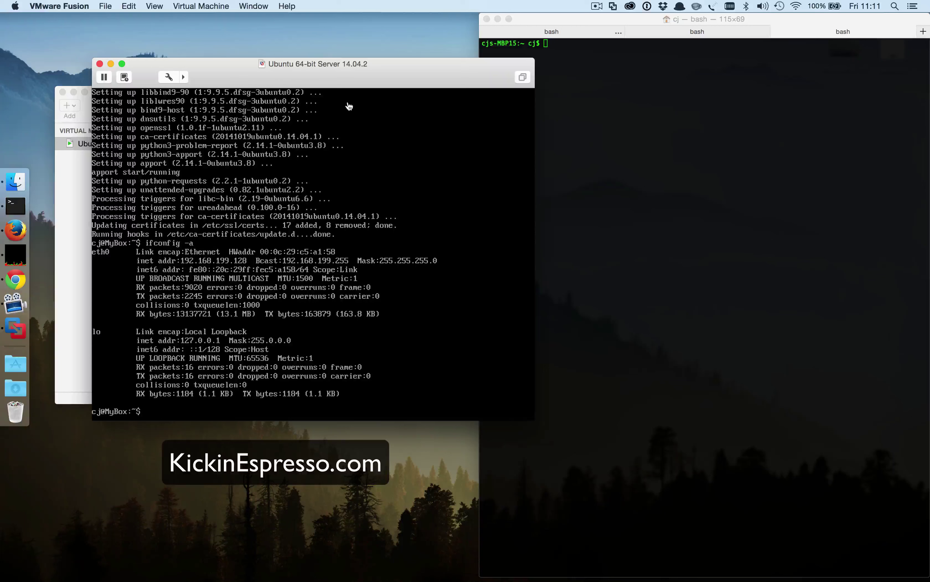
Step: Attempt ssh 192.168.199.128 from the Mac Terminal, which fails on a changed host key
left_click_drag(398, 67, 369, 64)
left_click(716, 128)
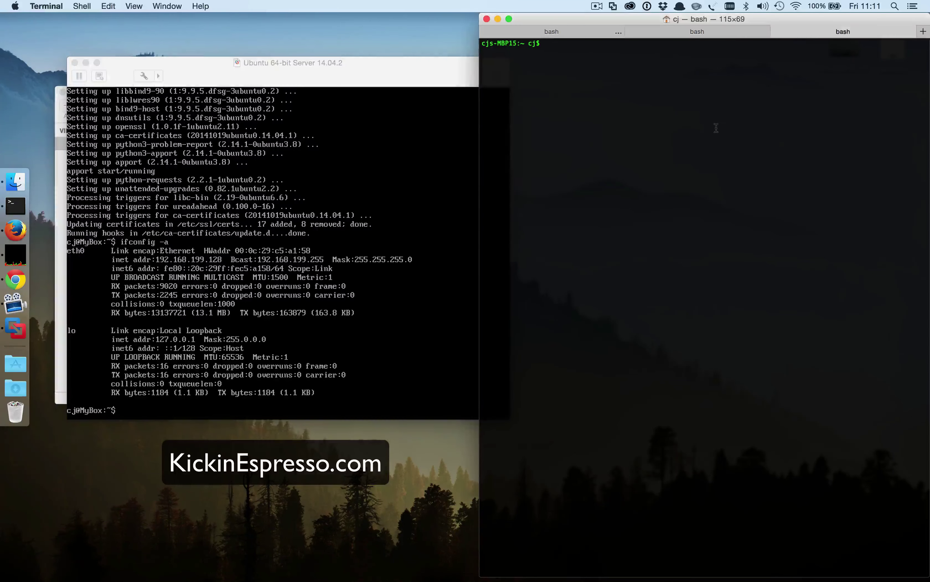
type("s")
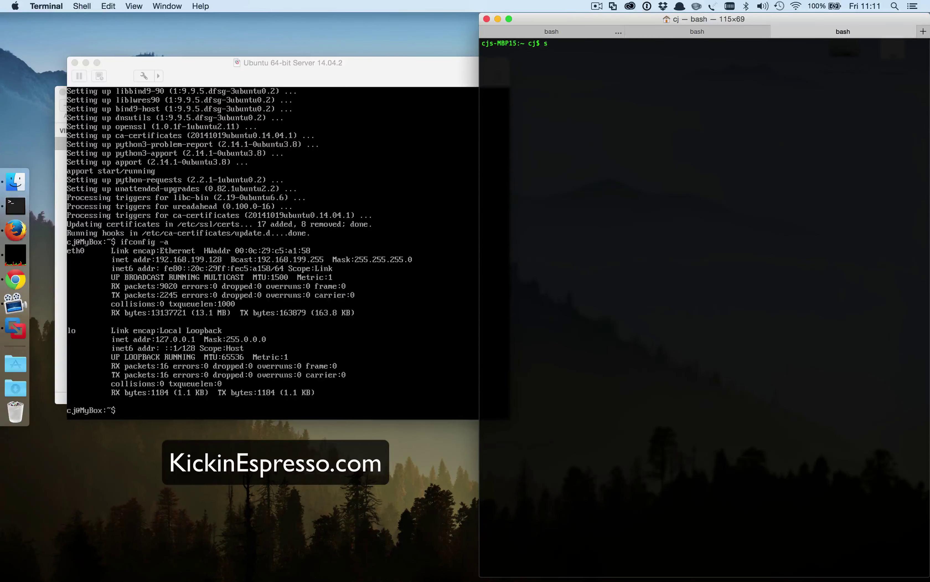
type("sh 192.168.199.128")
key("Return")
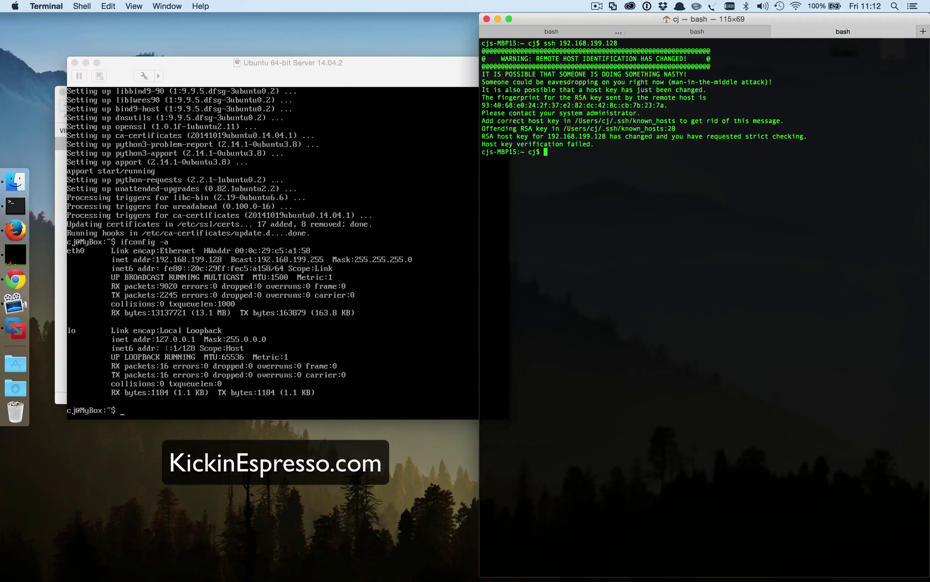
type("sudo vi ~/.ssh/known_hosts")
Step: Delete the stale 192.168.199.128 line from ~/.ssh/known_hosts in vi and save with :wq
key("Return")
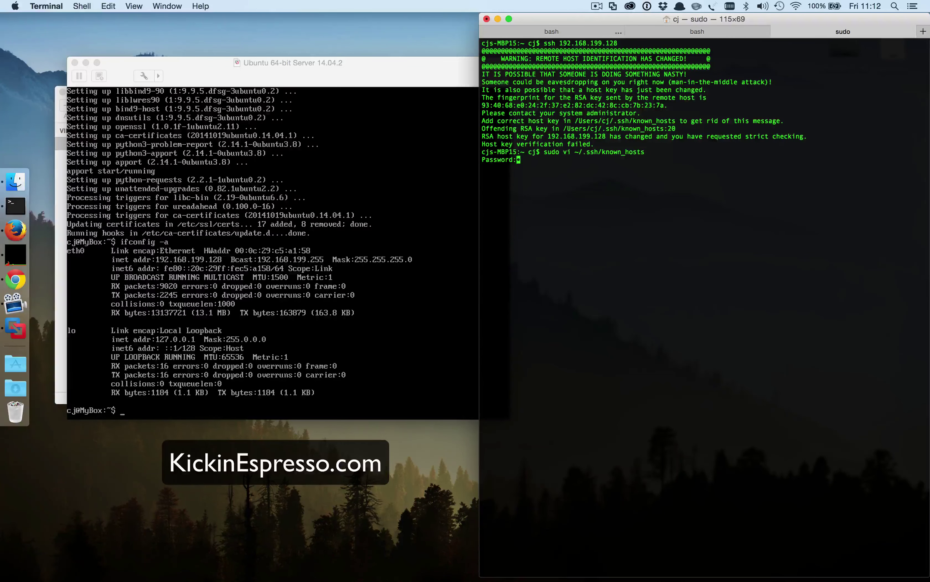
key("Return")
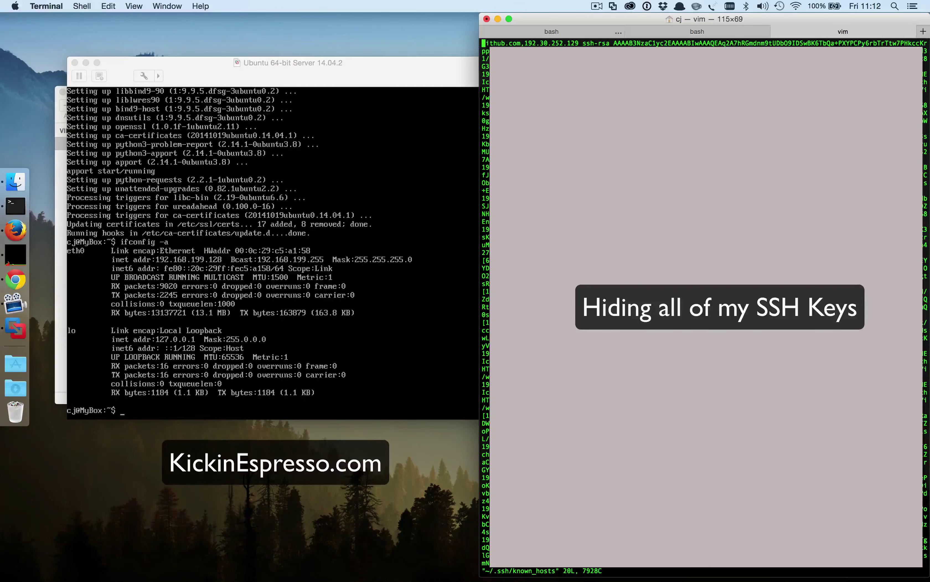
key("Down")
key("Down")
key("Down")
key("Down")
key("Down")
key("Down")
key("Down")
key("Down")
key("Down")
key("Down")
key("Down")
key("Down")
key("Down")
key("Down")
key("Down")
key("Down")
key("Down")
key("Down")
key("Down")
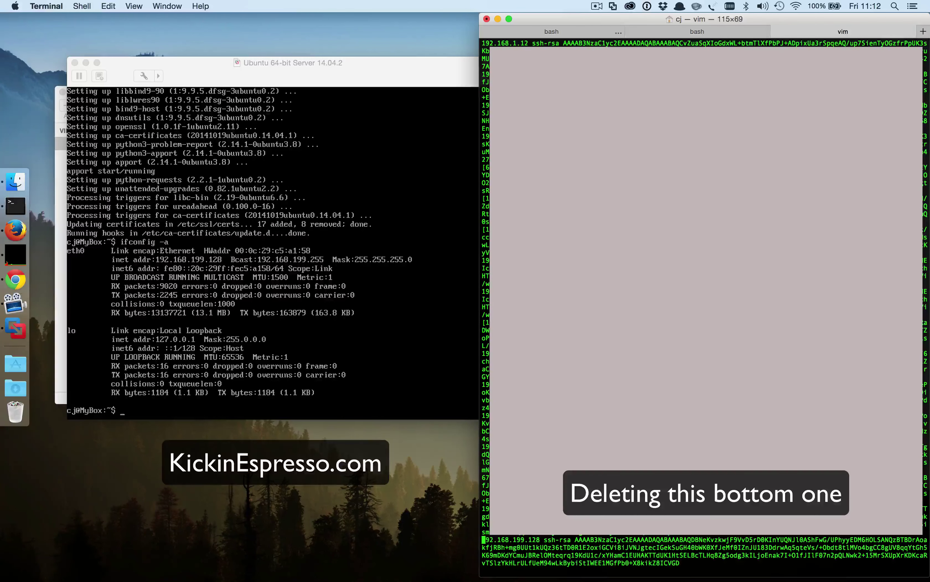
key("d")
key("d")
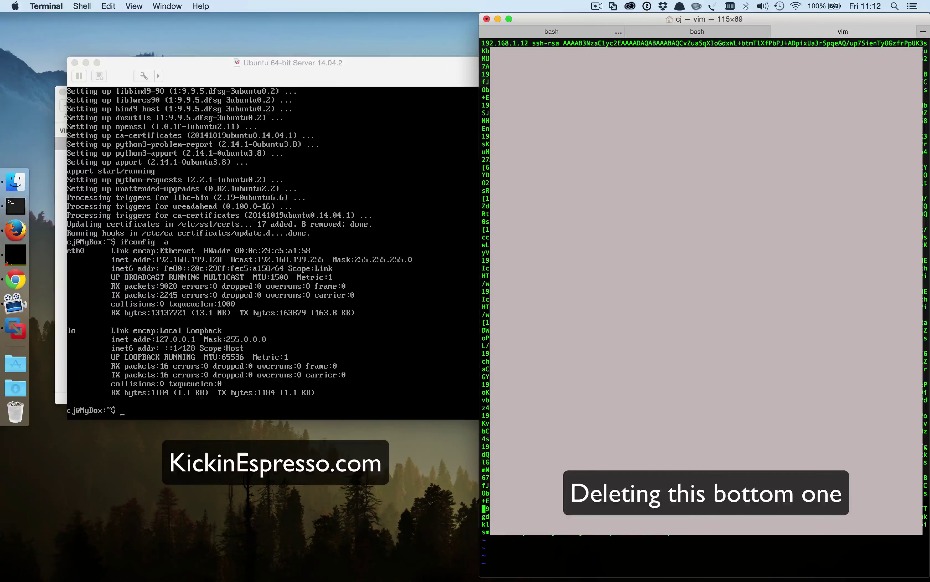
type(":wq")
key("Return")
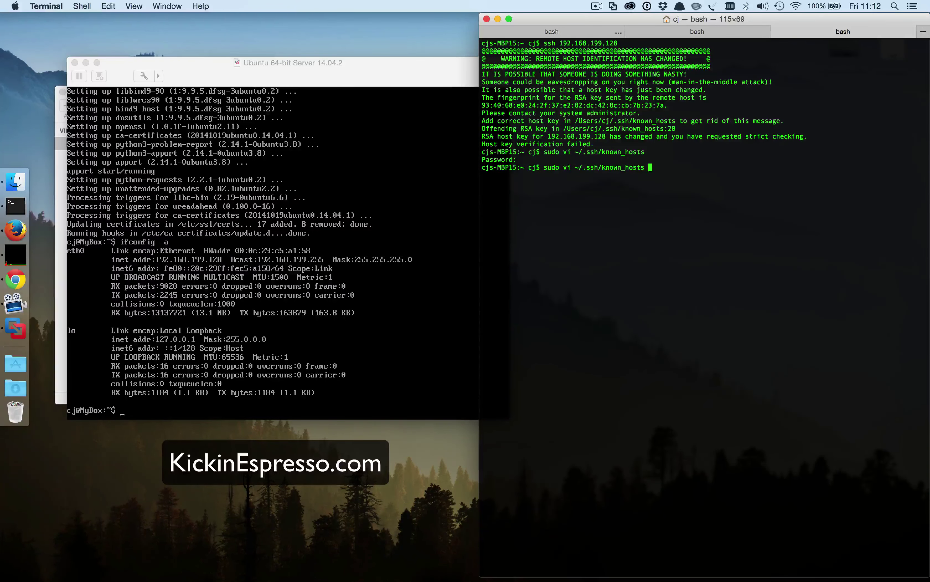
Step: Reconnect with ssh 192.168.199.128, accept the host key with 'yes', and log in with the password
key("Up")
key("Return")
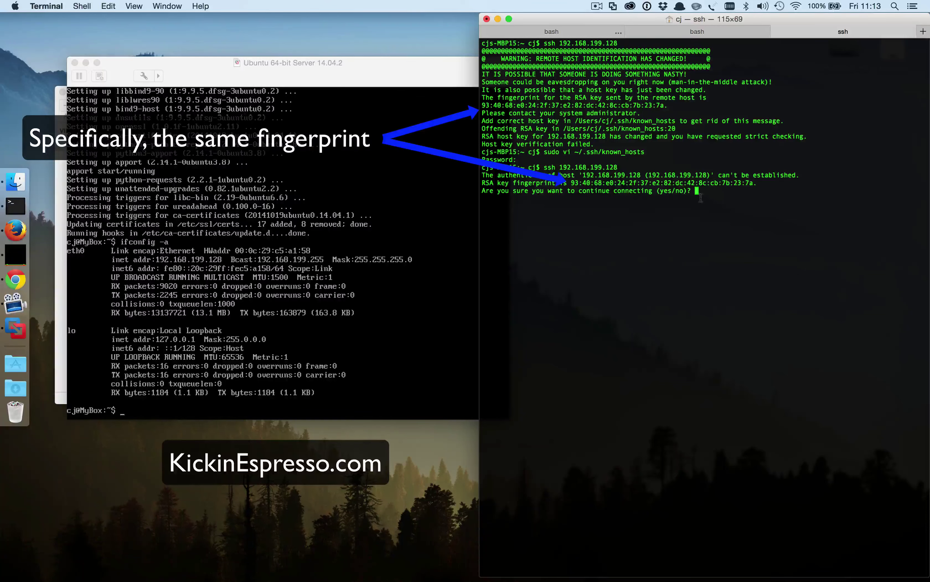
type("yes")
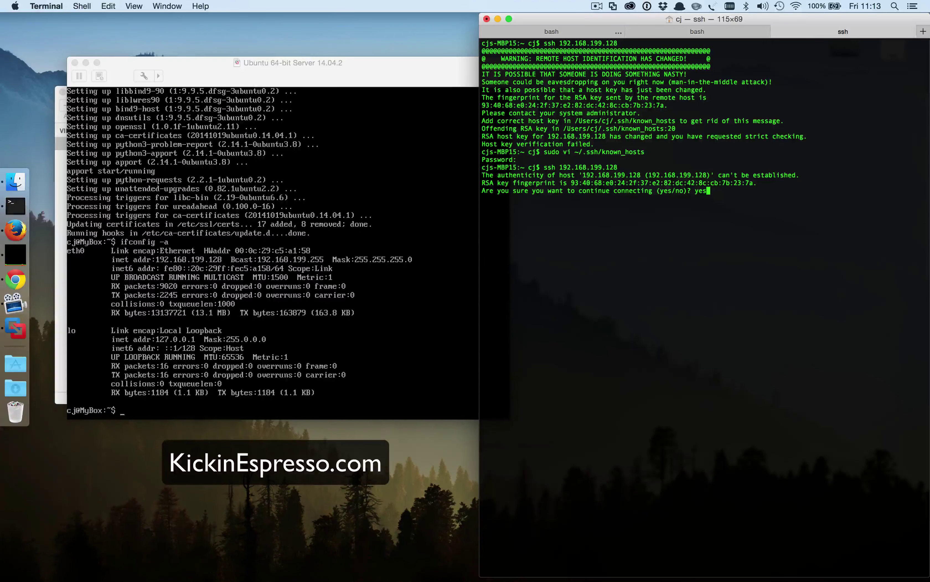
key("Return")
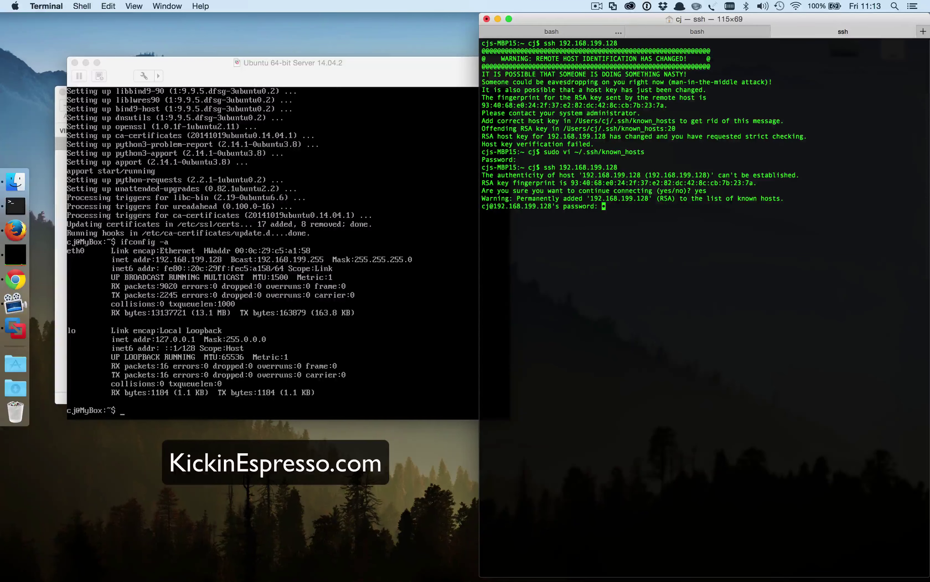
key("Return")
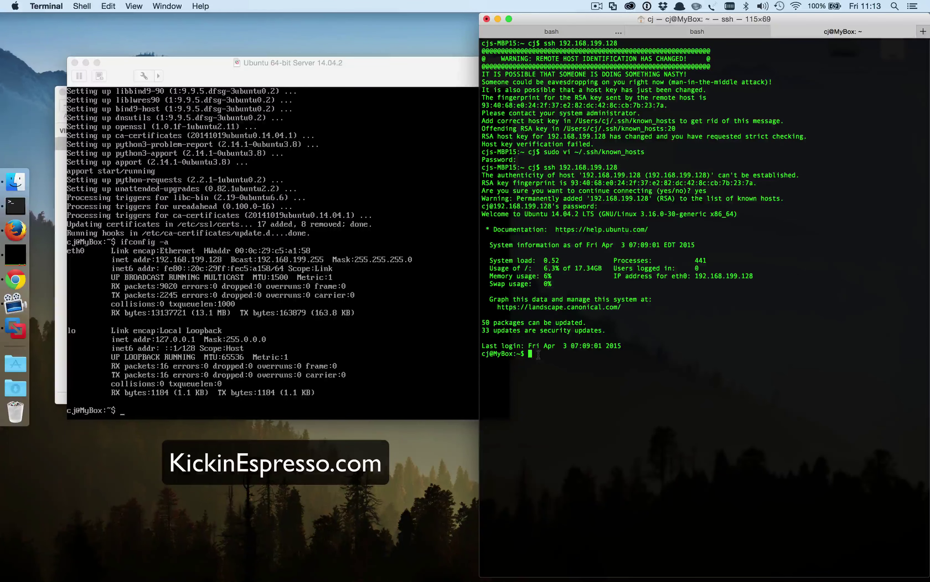
Step: Reboot the Ubuntu VM with sudo reboot, correcting the mistyped command and entering the sudo password
type("sudo reboort")
key("Return")
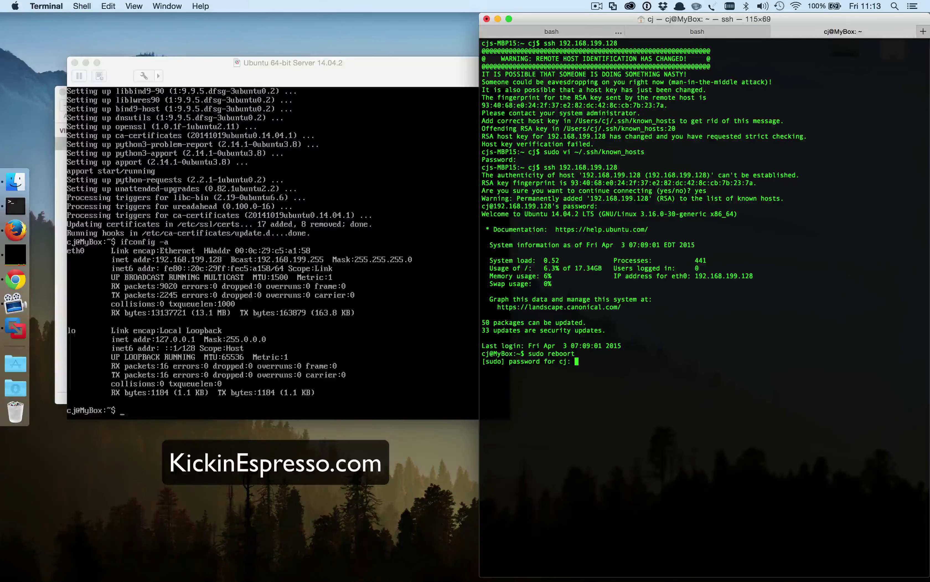
key("ctrl+c")
type("sudo reboo")
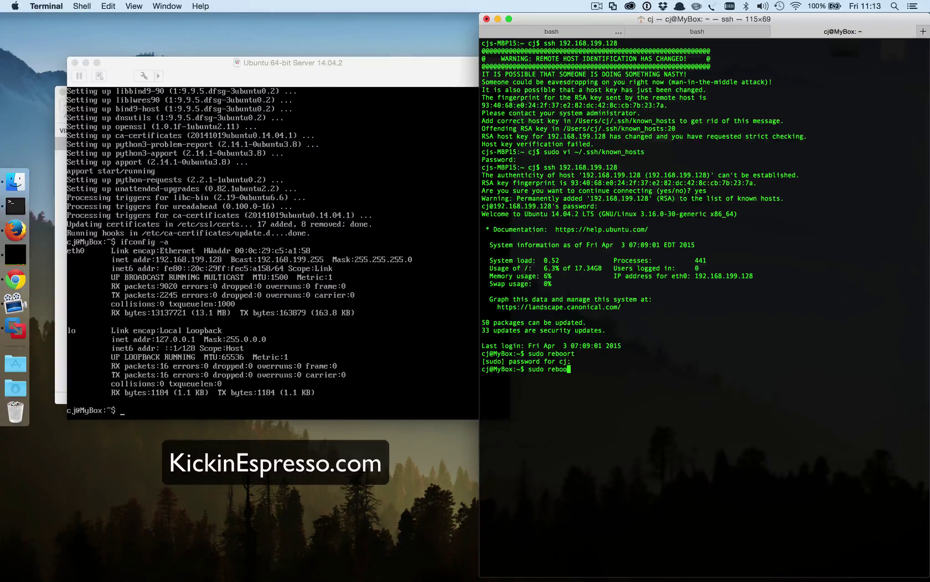
type("t")
key("Return")
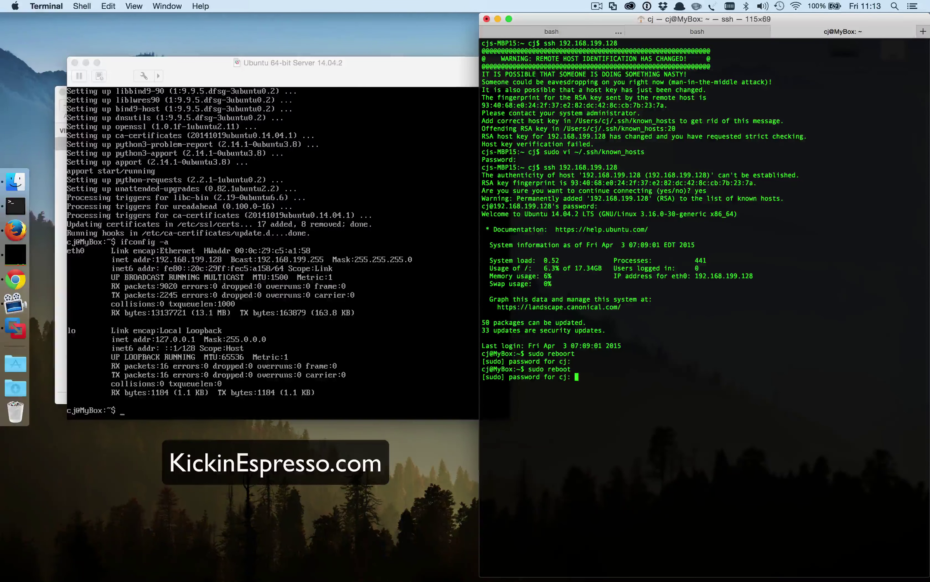
key("Return")
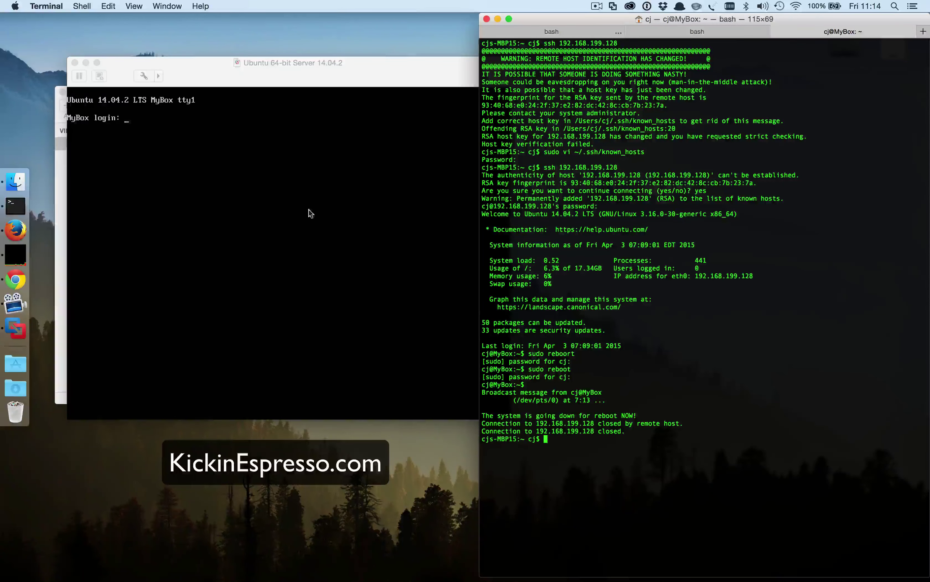
Step: Reconnect to the rebooted VM with ssh 192.168.199.128 and log in with the account password
type("ssh")
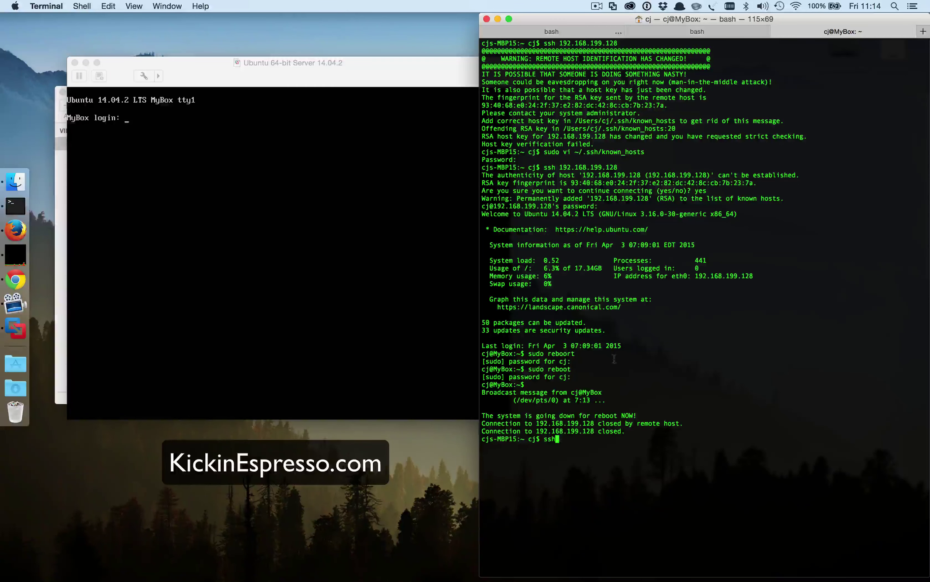
type("192.168.199.128")
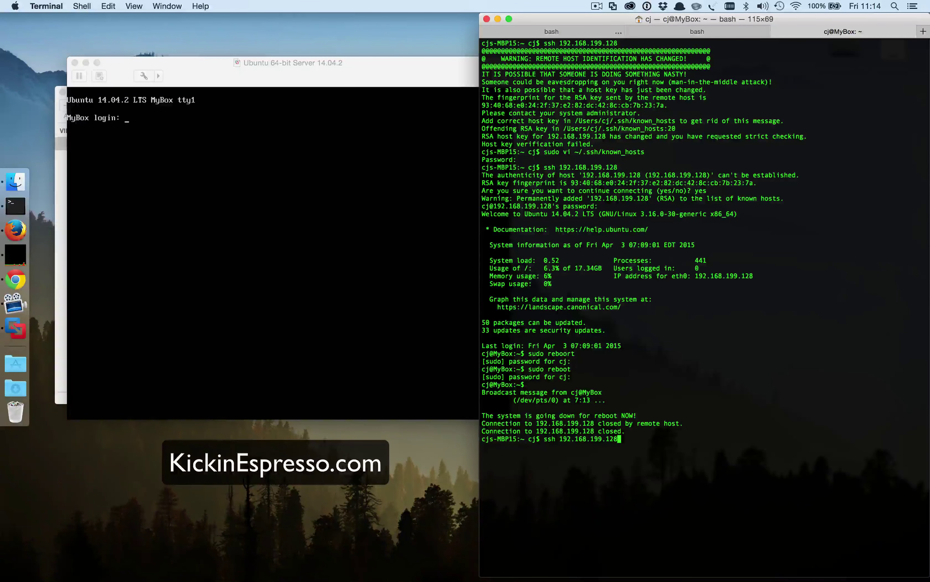
key("Return")
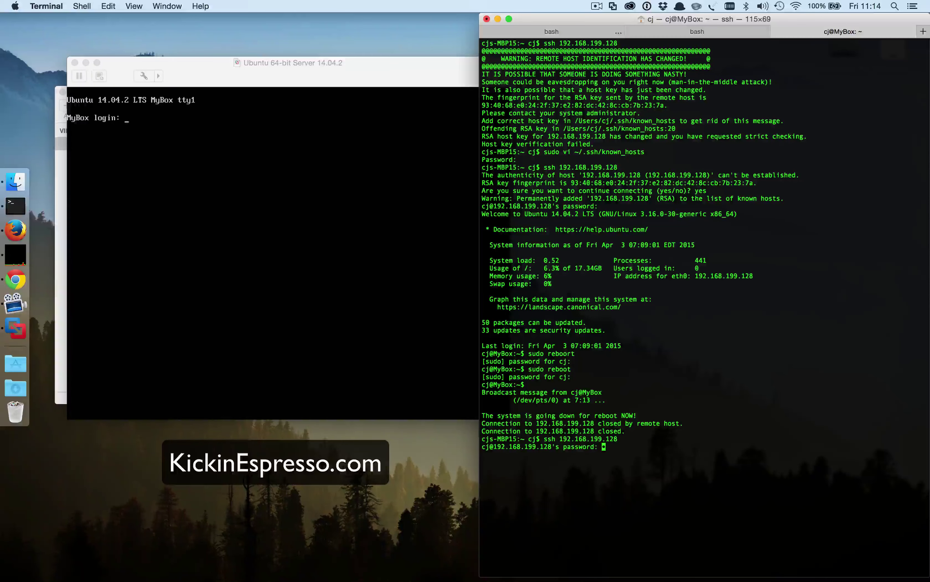
key("Return")
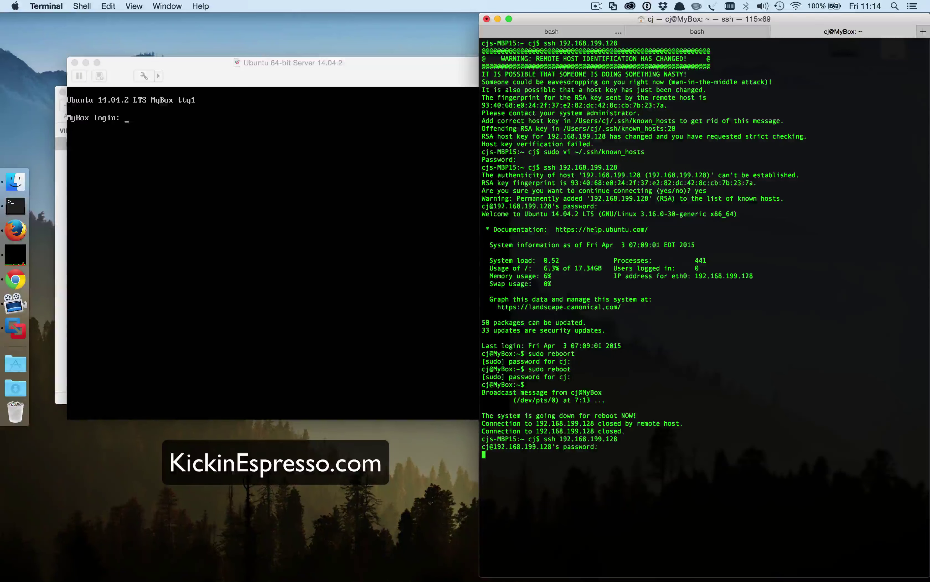